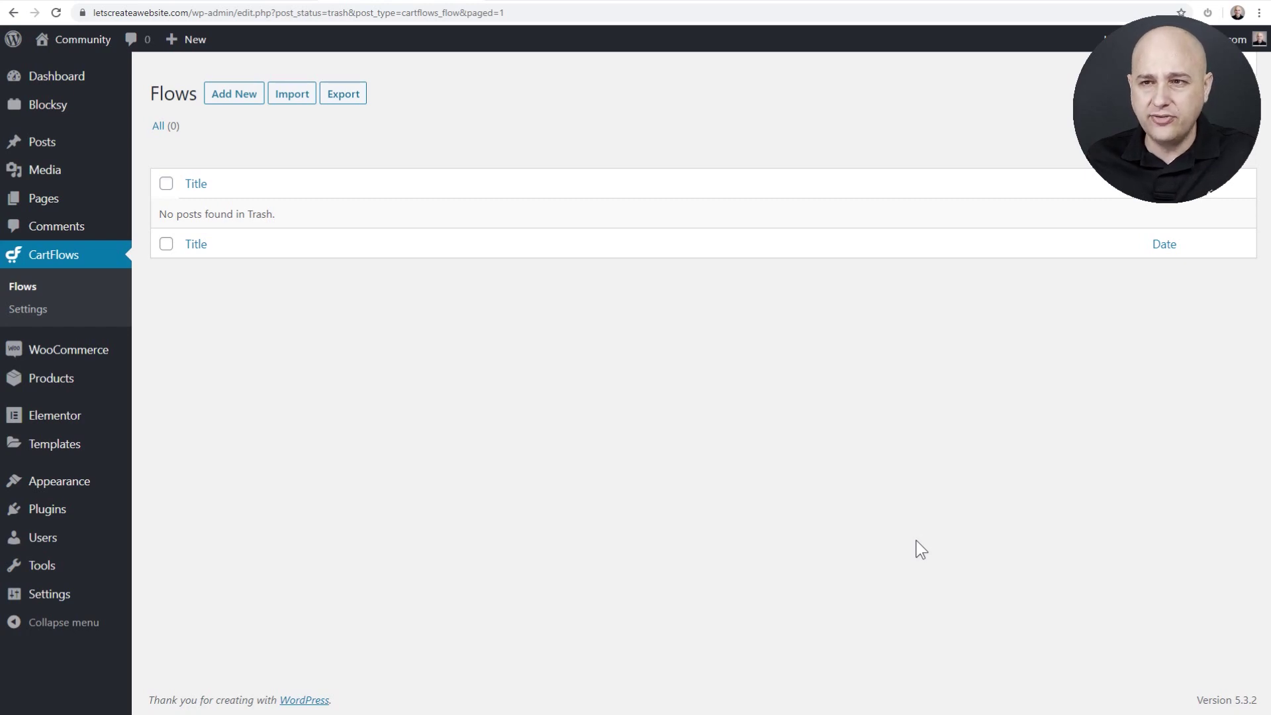
Import the Download eBook ready template as a new flow named 30 Day Meal Plan
click(233, 93)
mouse_move(317, 318)
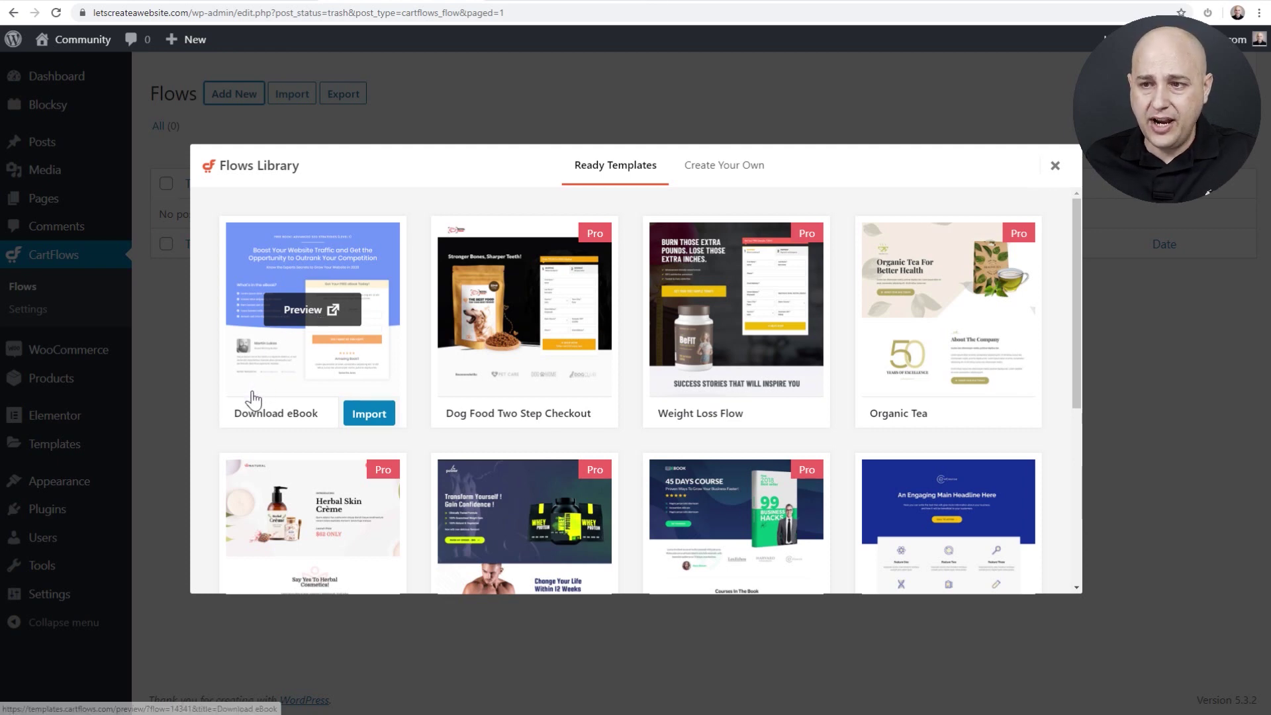
click(369, 413)
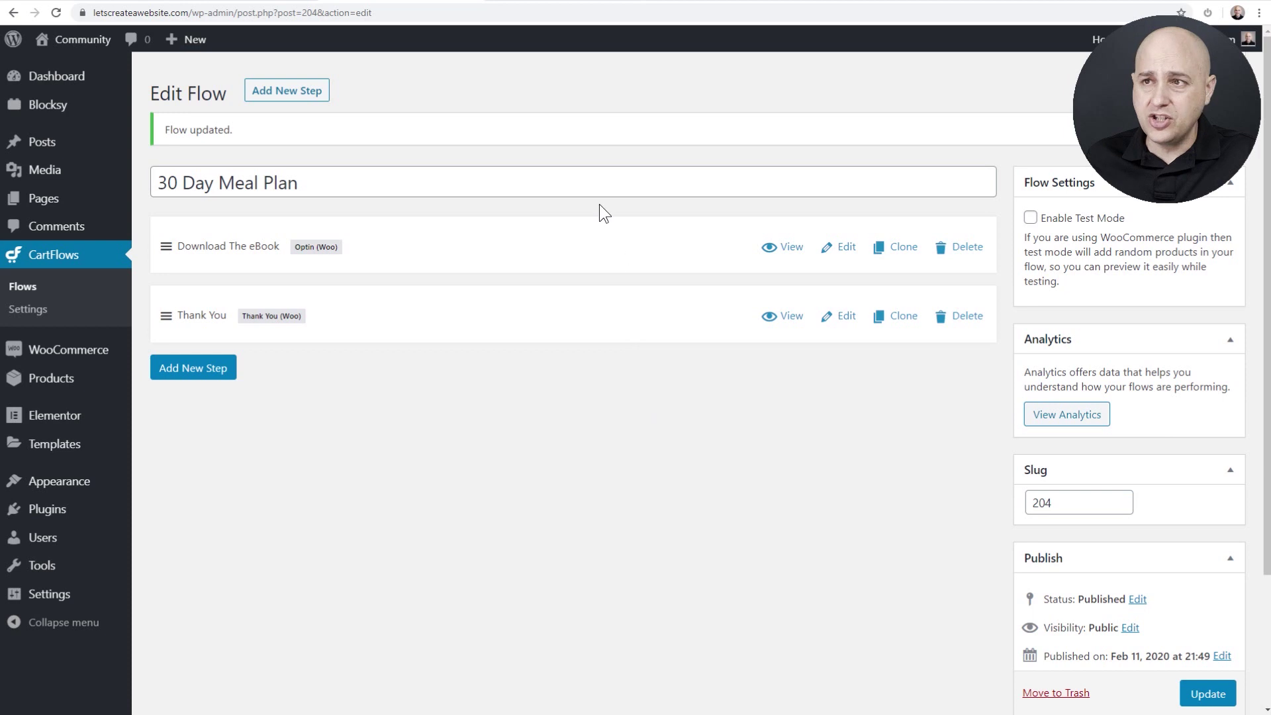
Publish 30 Day Nutritional Plan as virtual, downloadable, priced 0.00, with a '30 Meal Plan' file
click(535, 2)
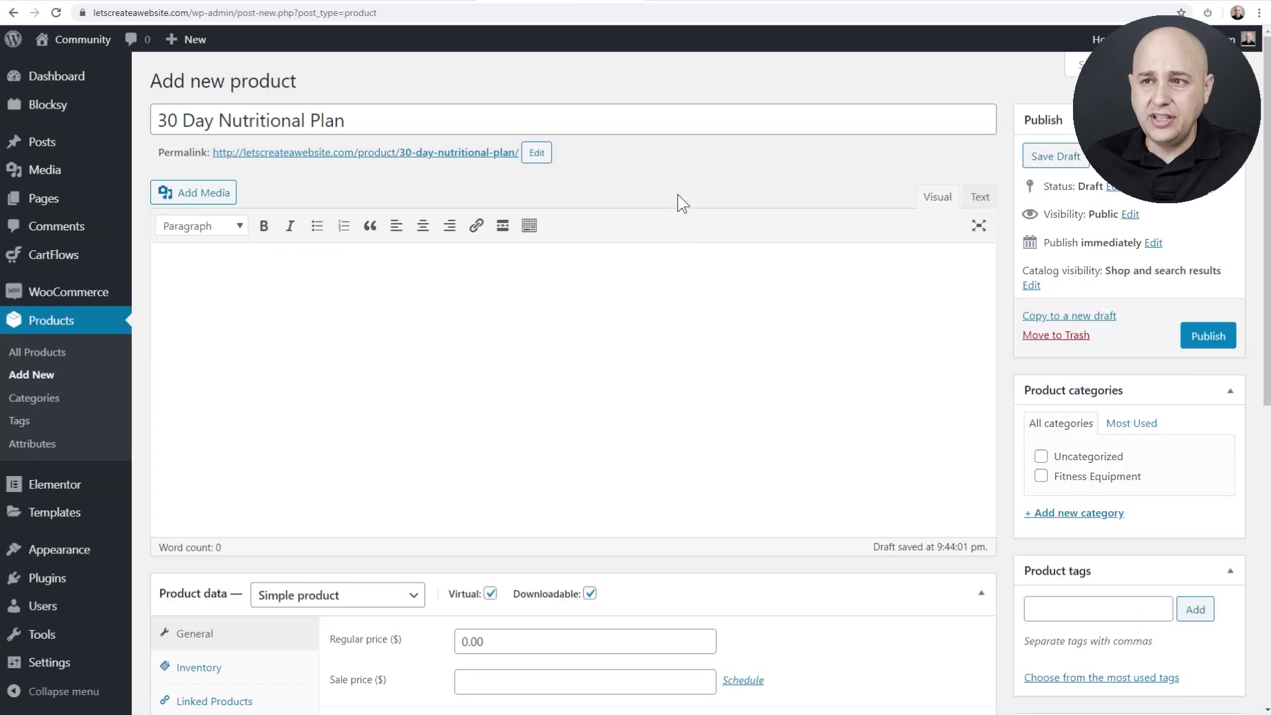
scroll(678, 194, down, 5)
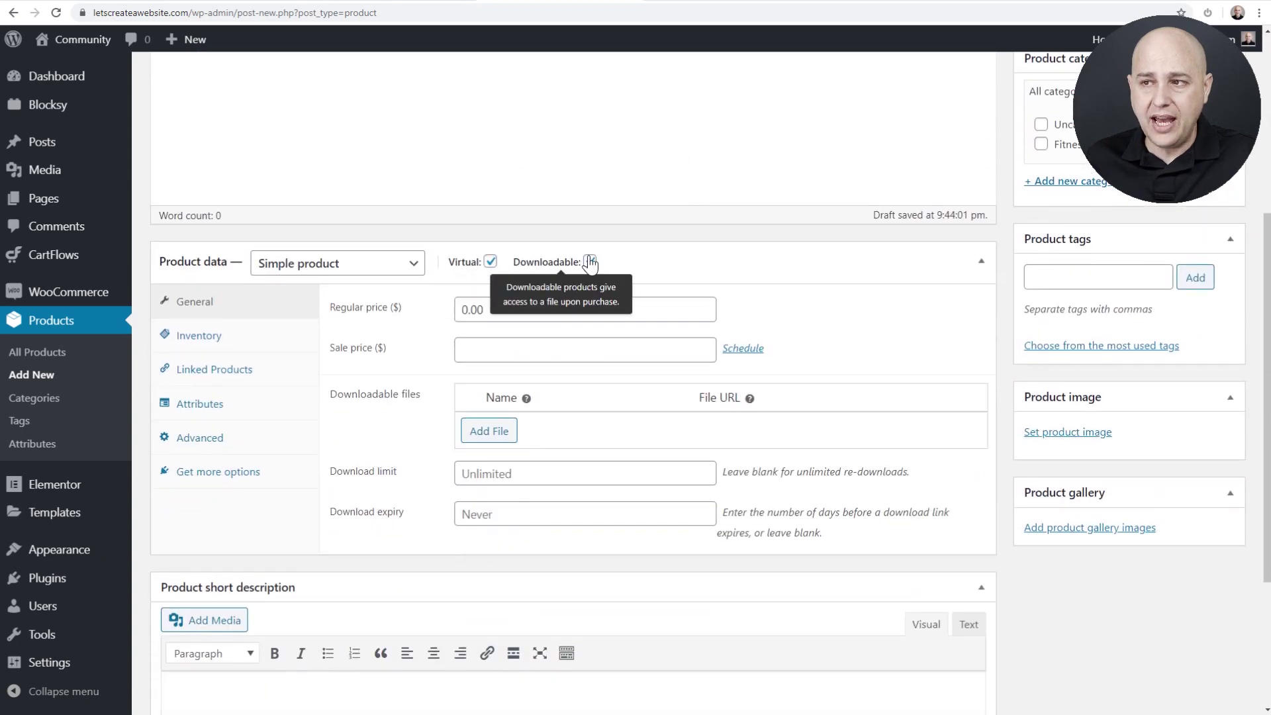
click(500, 313)
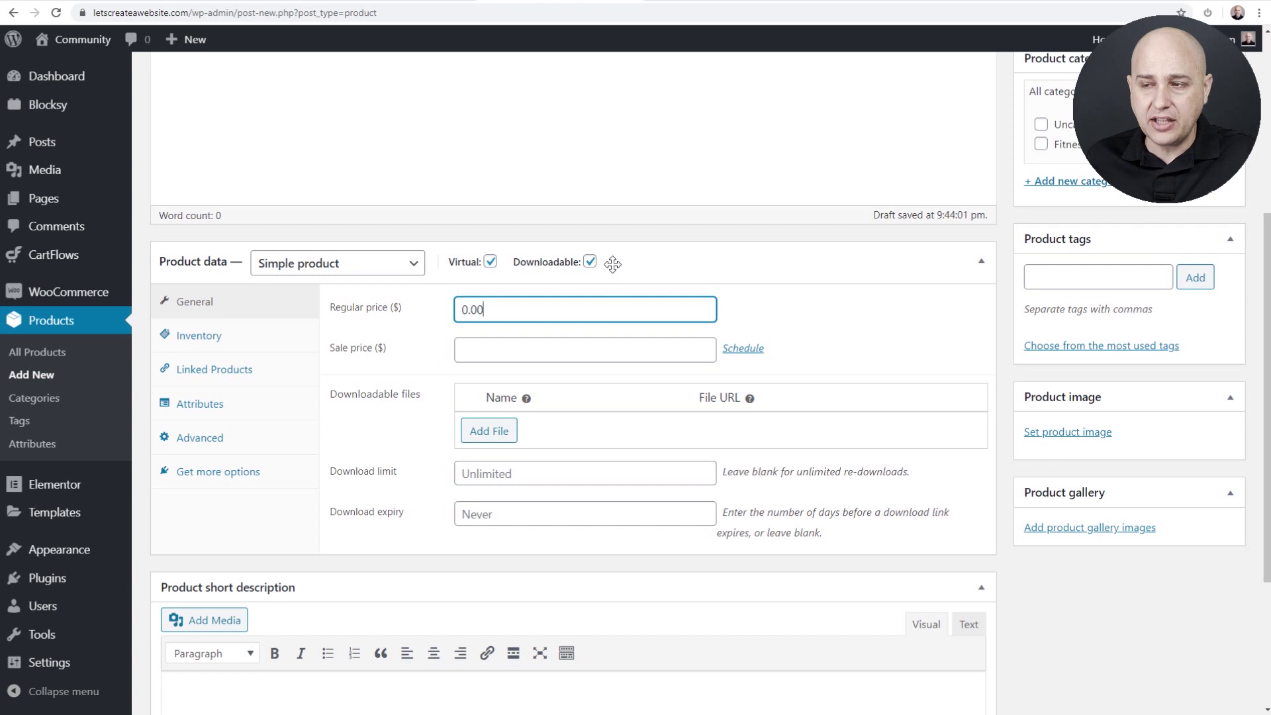
click(488, 432)
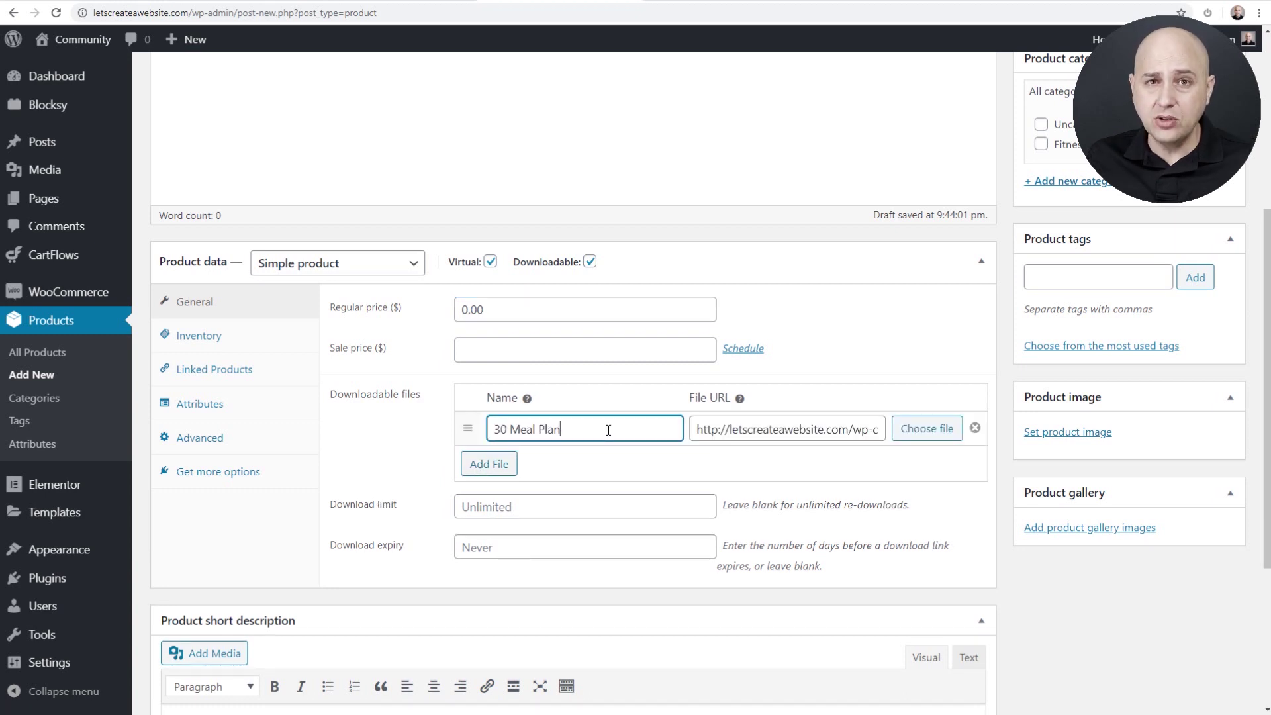
click(641, 467)
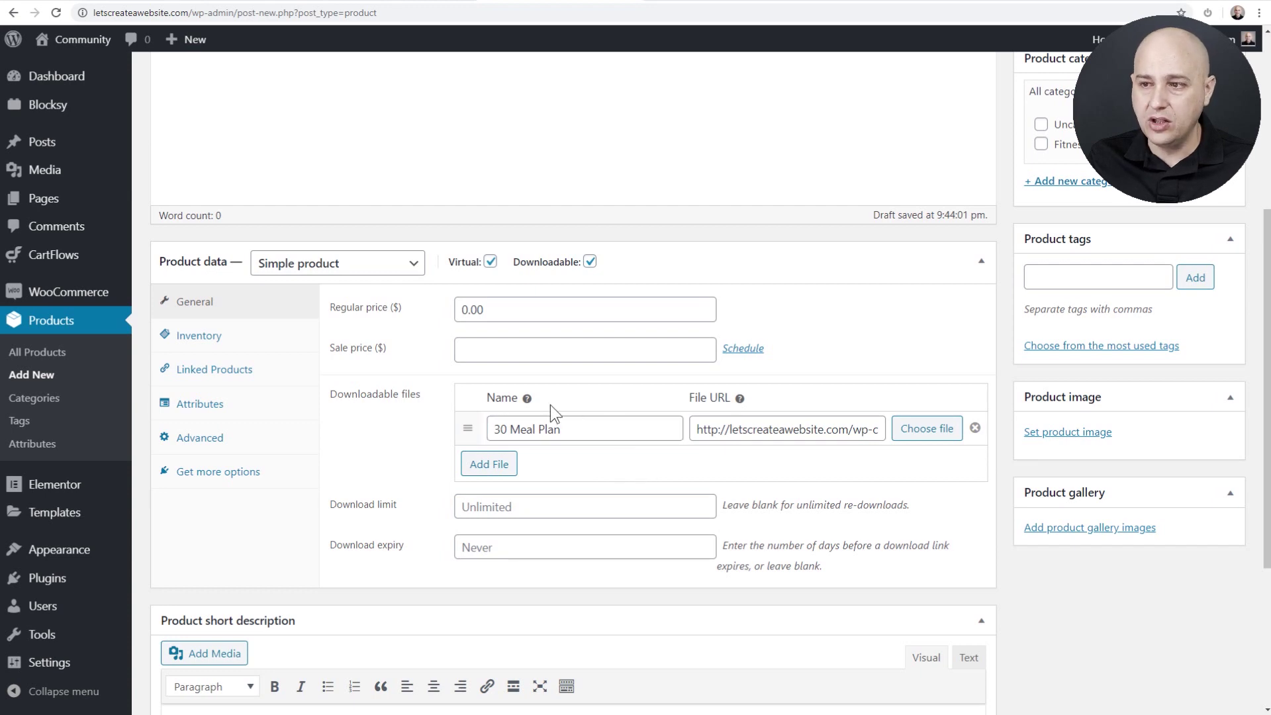
scroll(854, 414, up, 5)
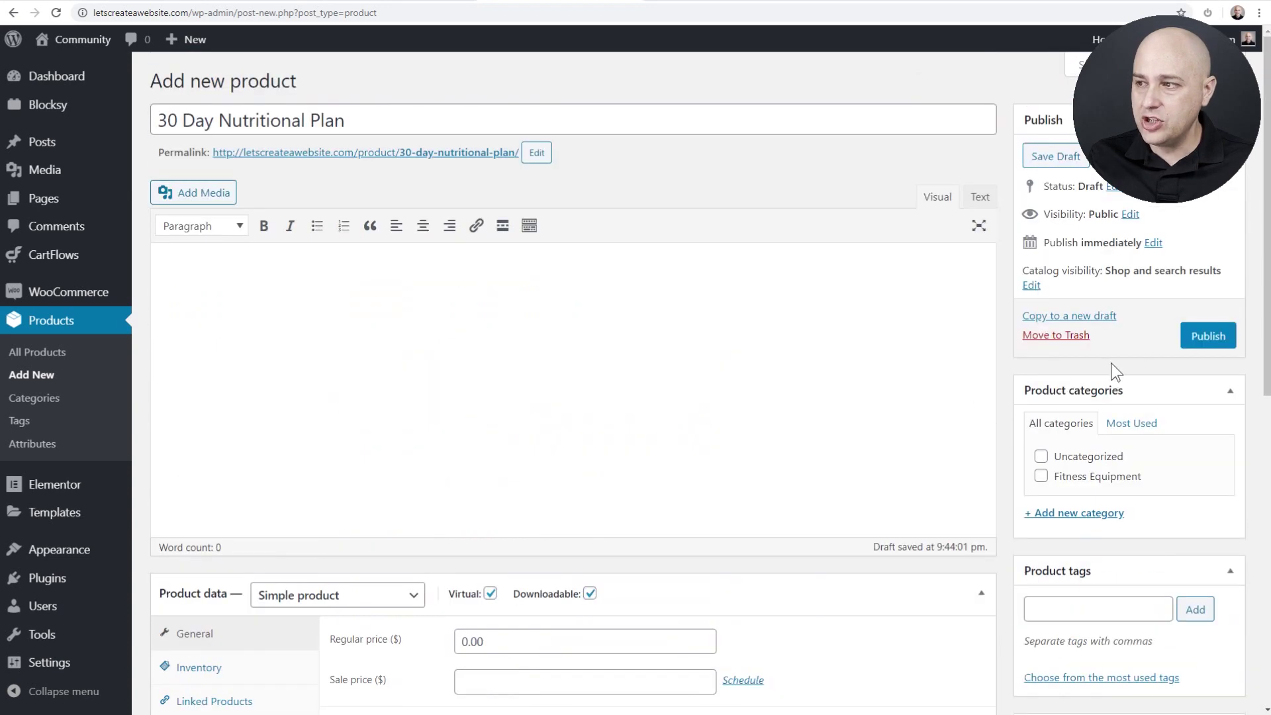
click(1209, 337)
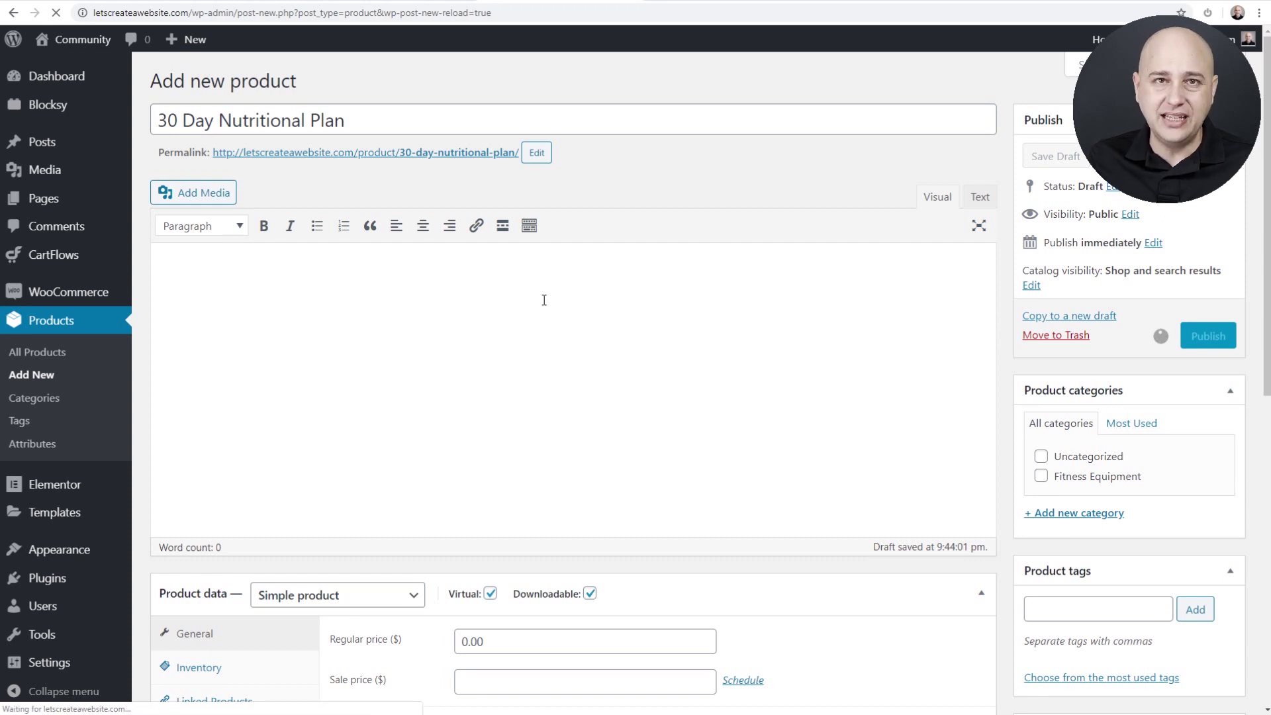
Assign 30 Day Nutritional Plan (#202) as the Download The eBook step's free optin product
click(396, 2)
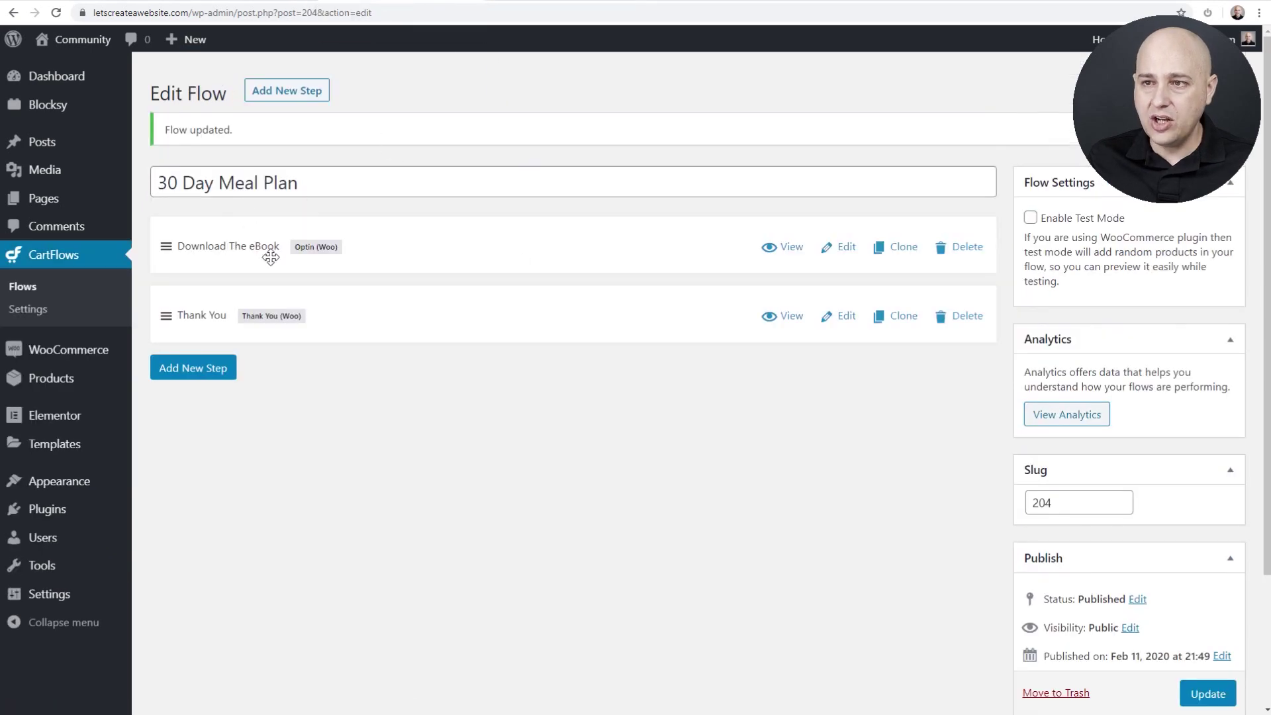
click(847, 247)
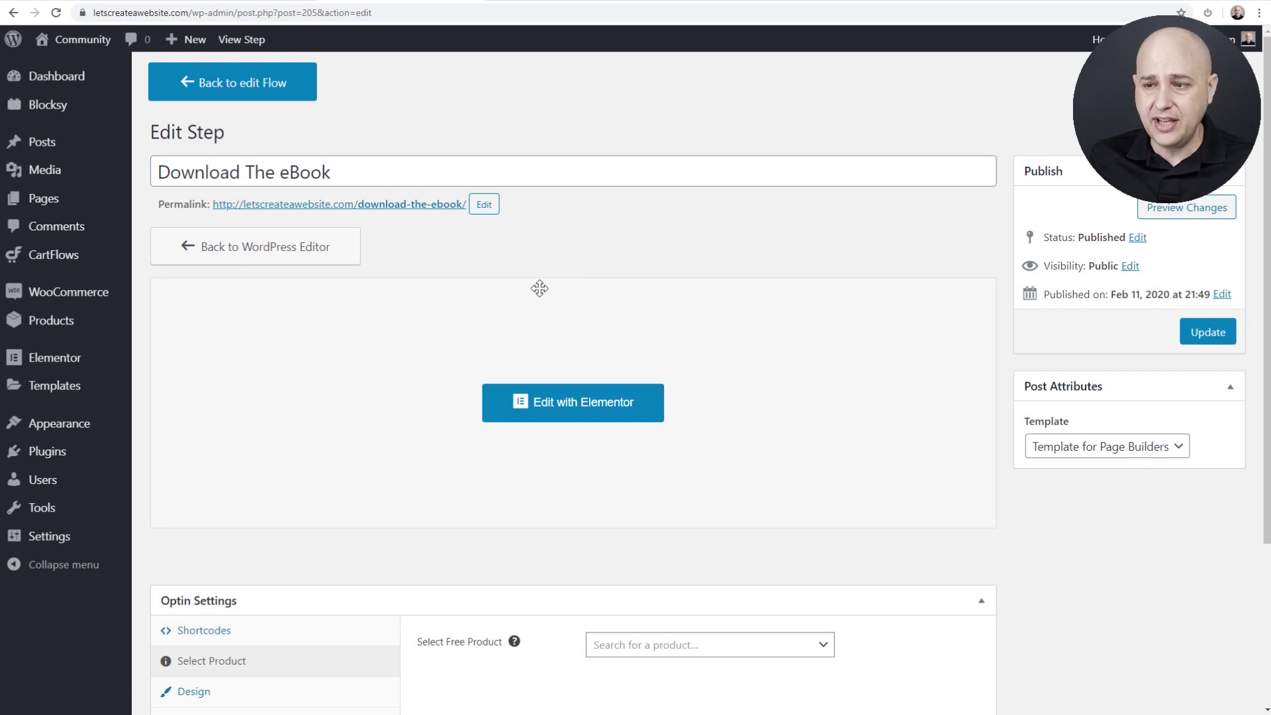
scroll(540, 288, down, 3)
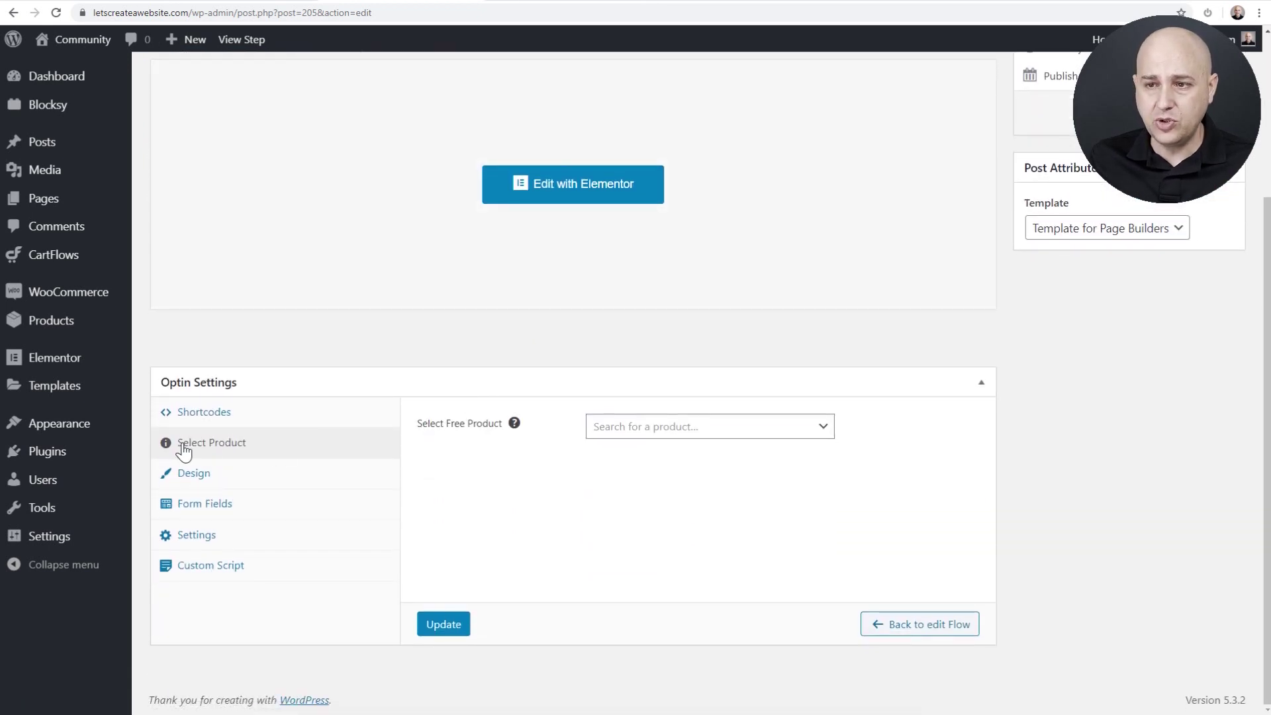
click(662, 432)
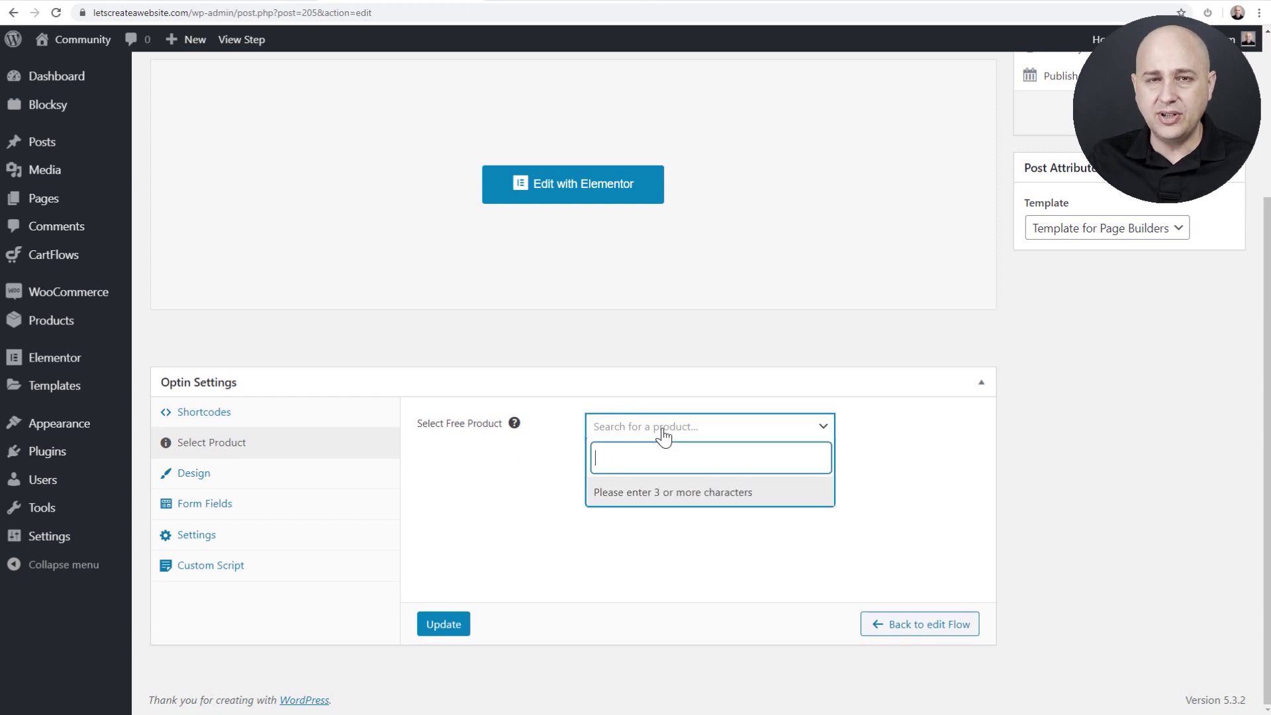
text(30 day)
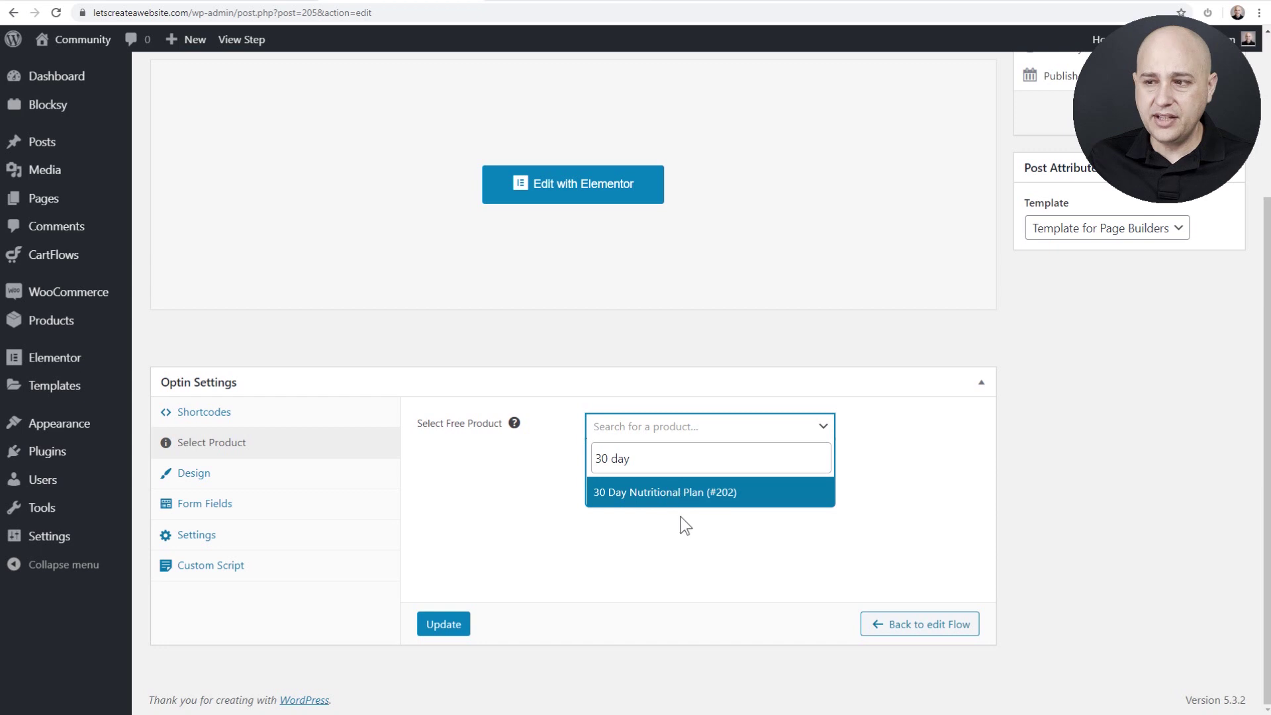
click(672, 494)
click(609, 488)
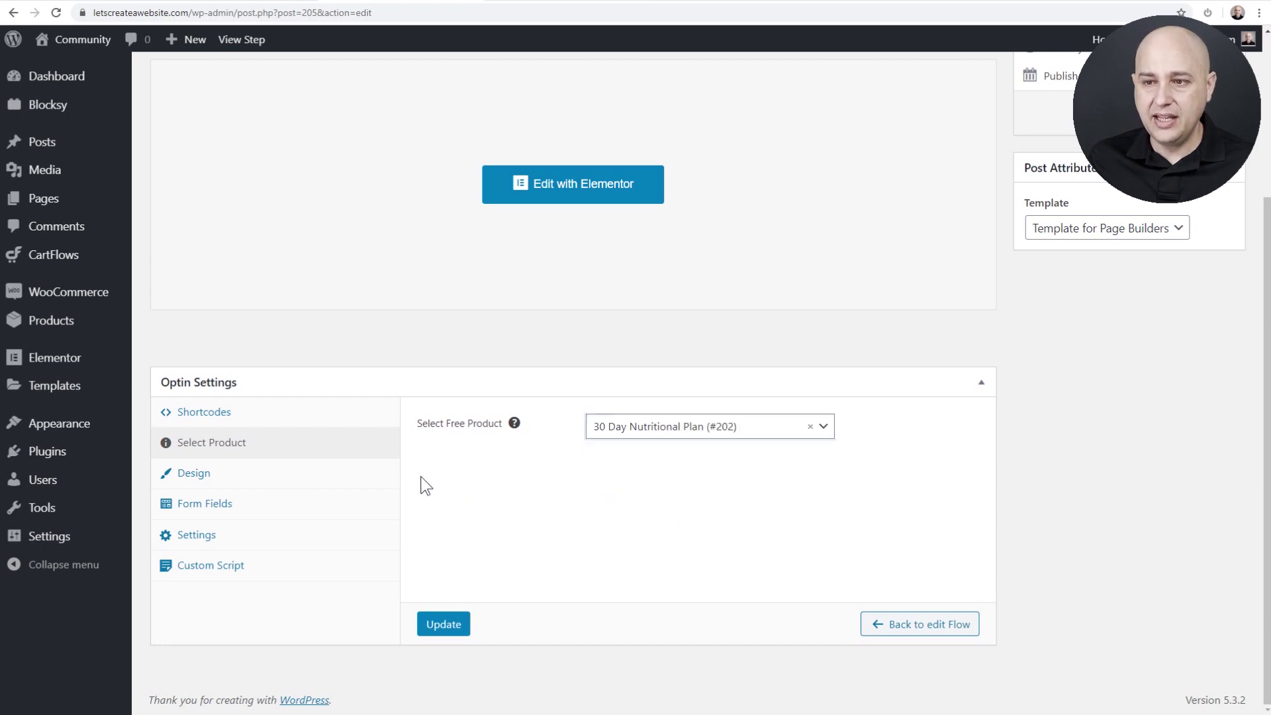
click(184, 484)
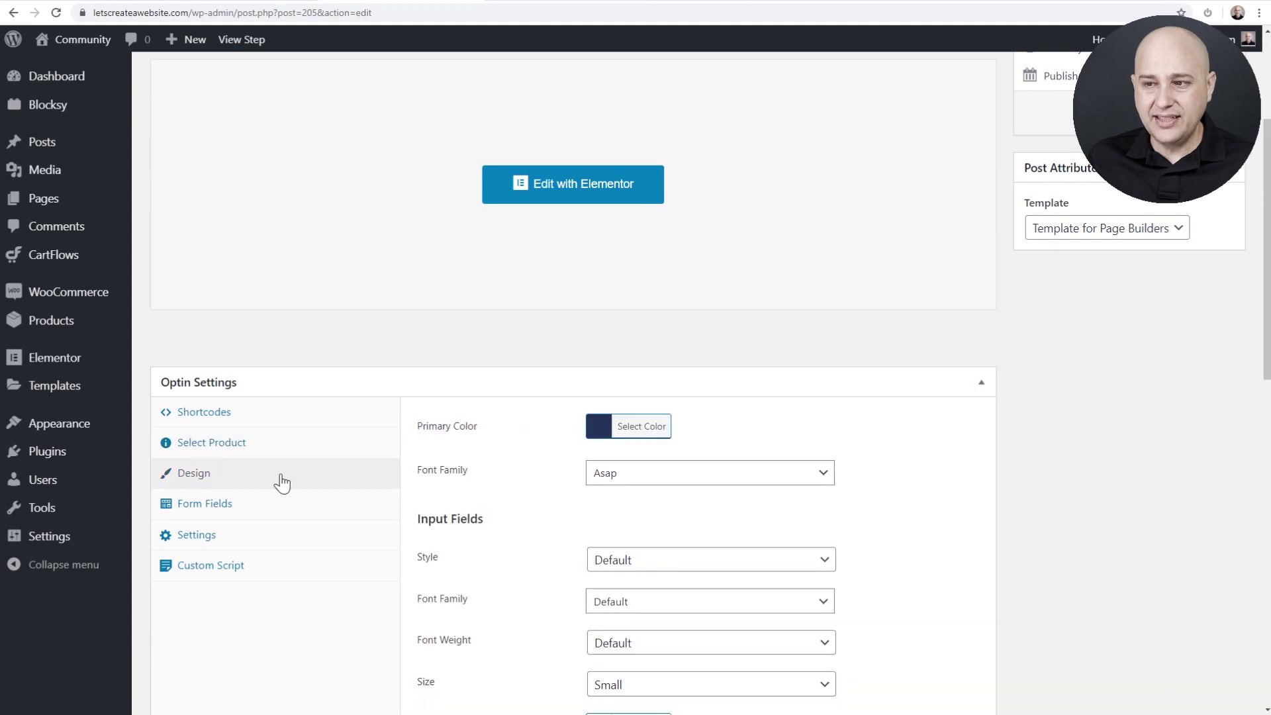
Keep the Submit Button text unchanged and update the Download The eBook step
scroll(526, 463, down, 3)
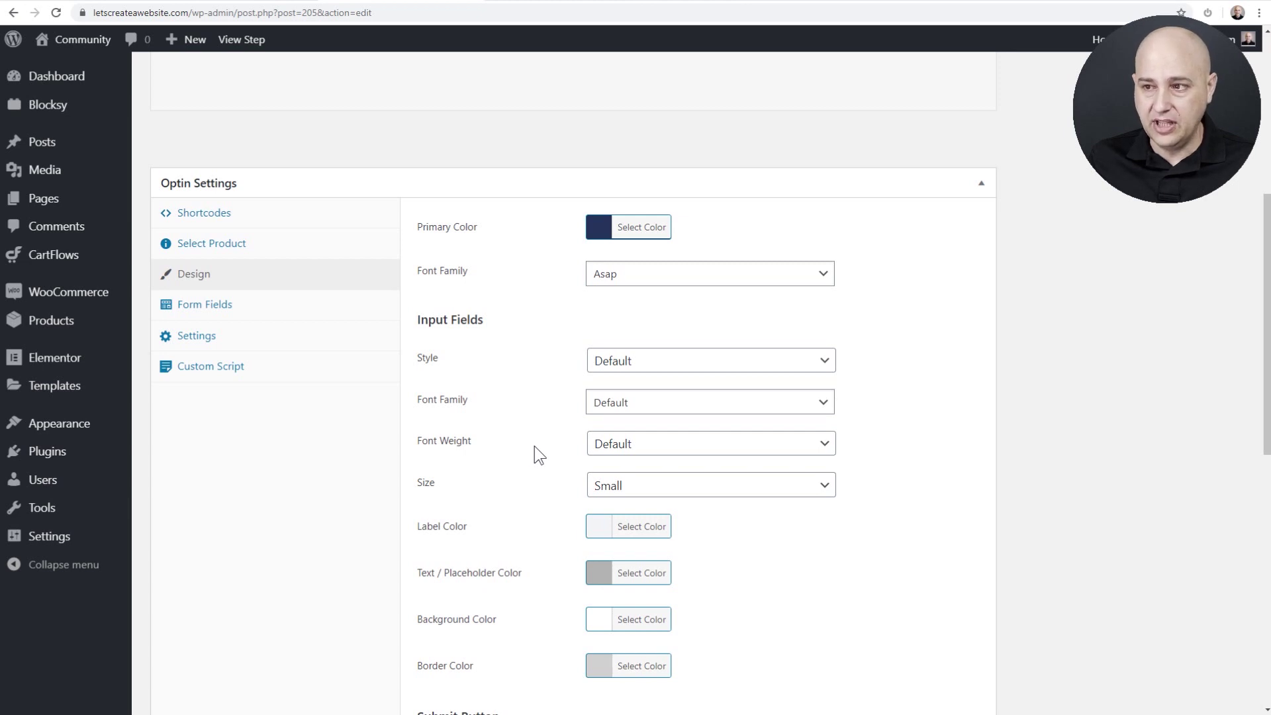
scroll(535, 446, down, 6)
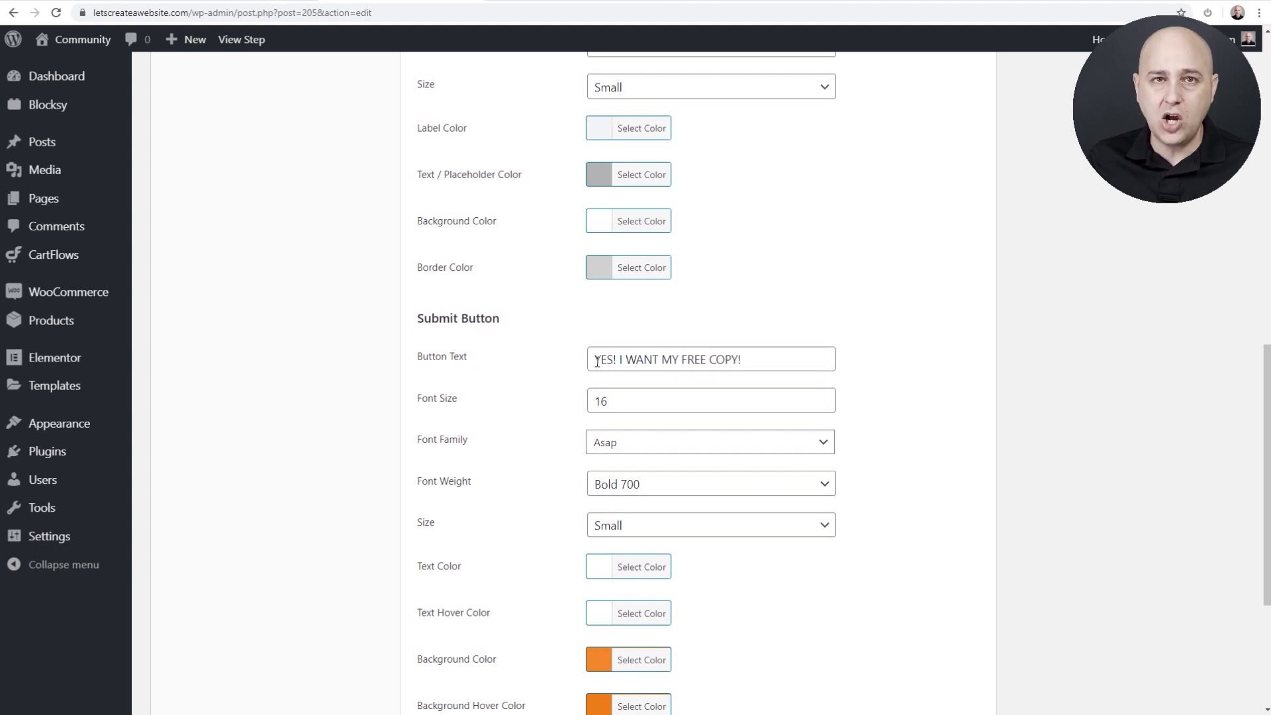
drag(597, 362, 807, 360)
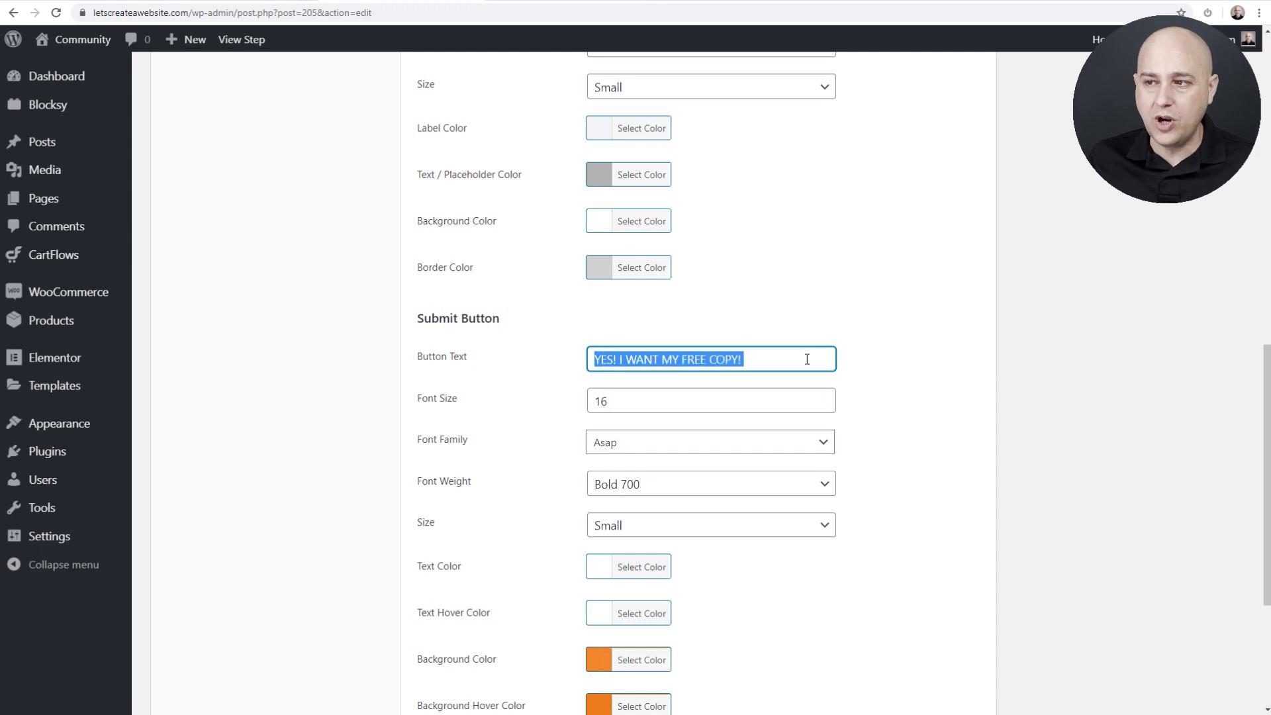
click(592, 363)
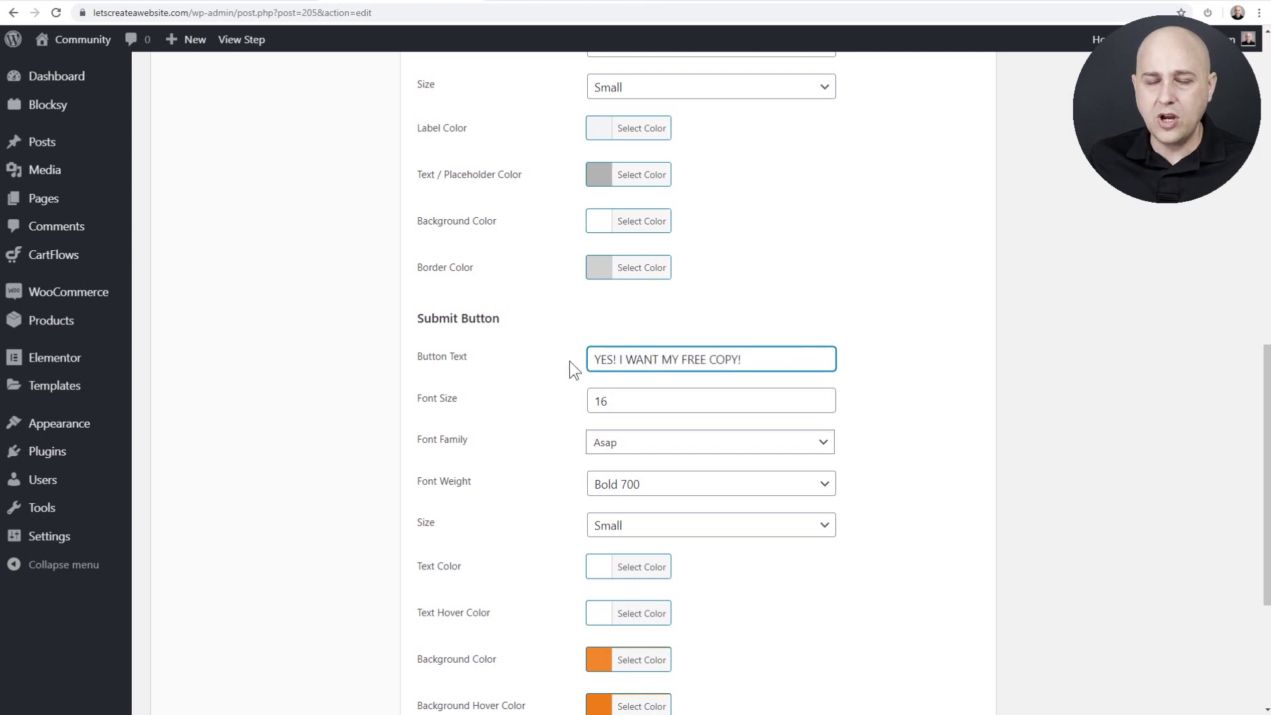
scroll(906, 381, up, 10)
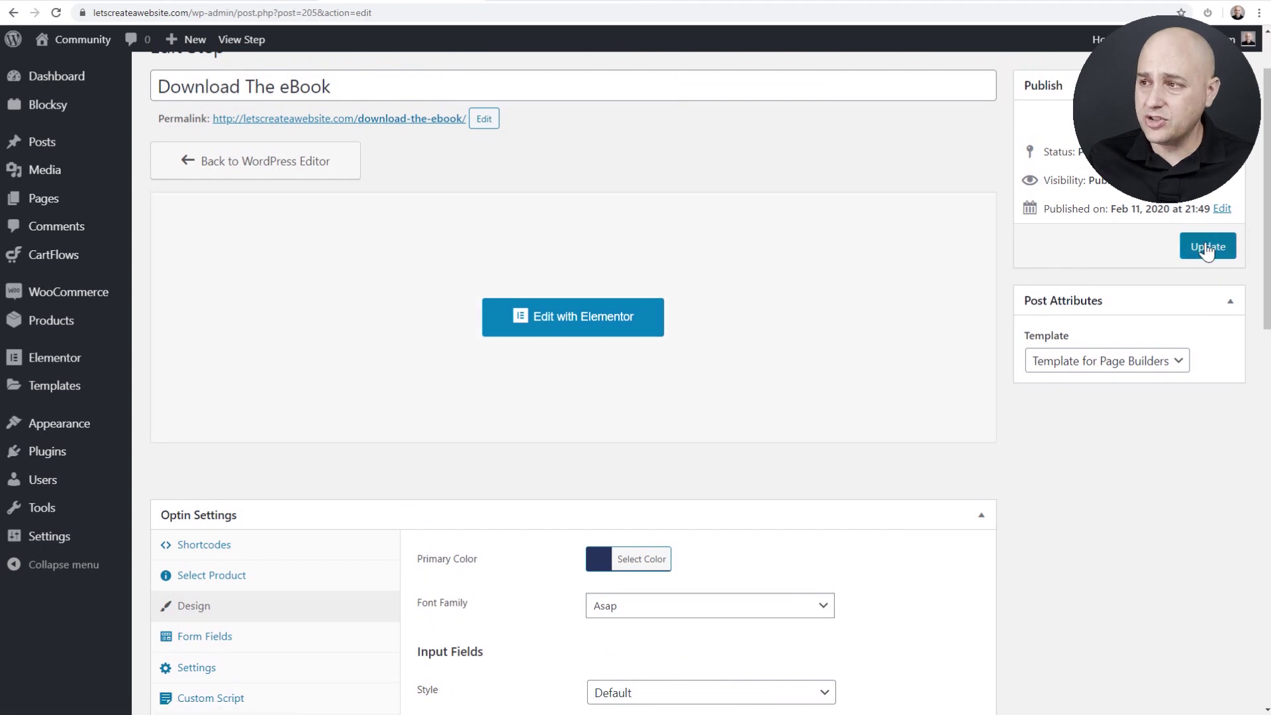
click(1208, 246)
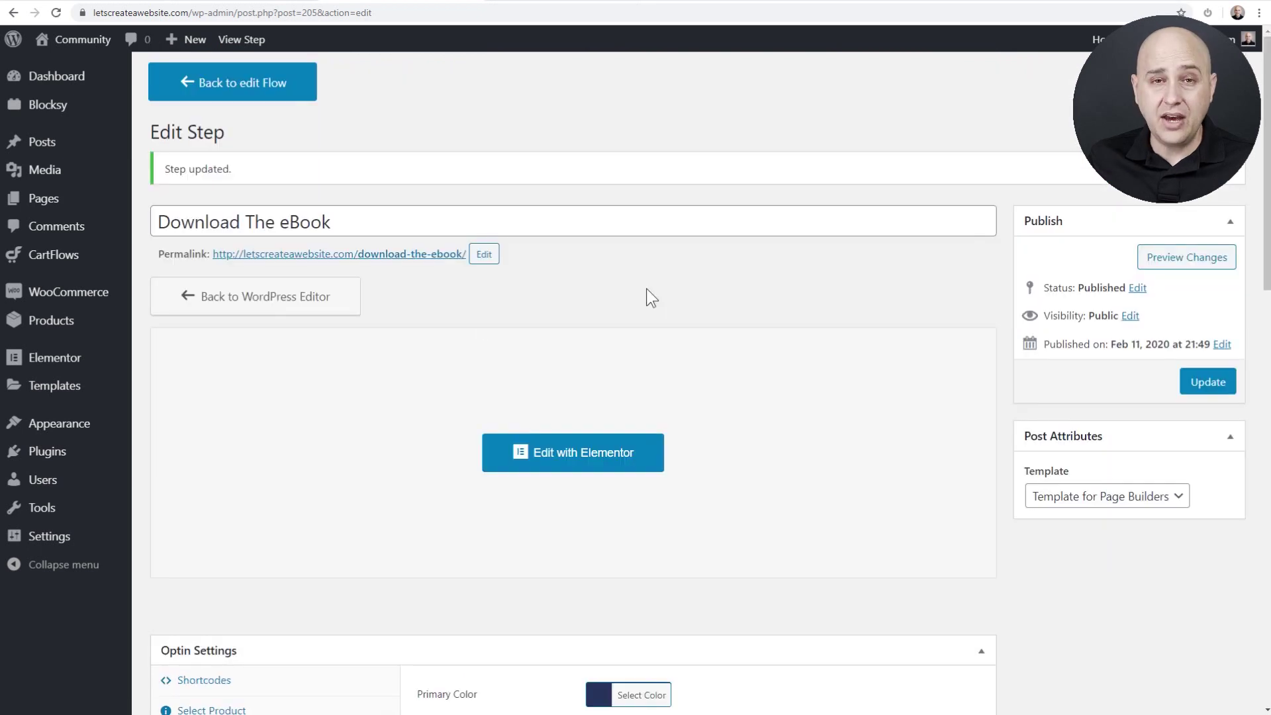
Look over the live Download The eBook page, then launch Edit with Elementor
click(407, 255)
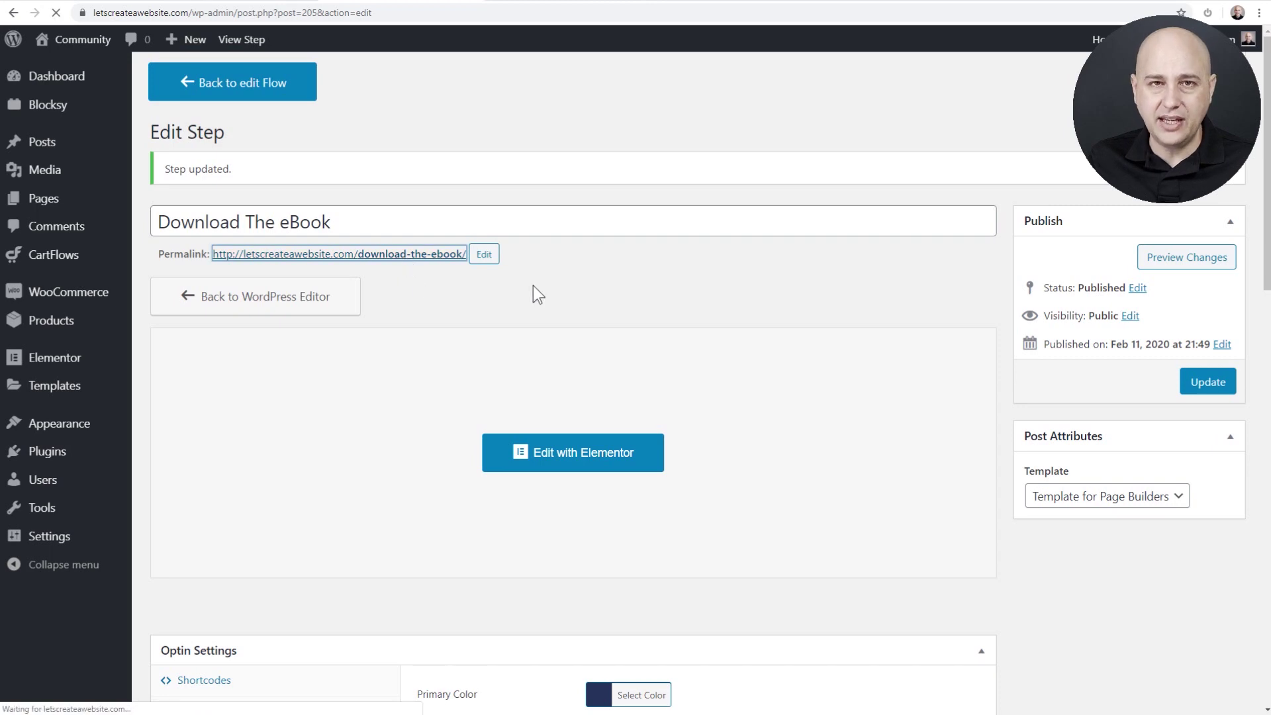
scroll(532, 284, down, 2)
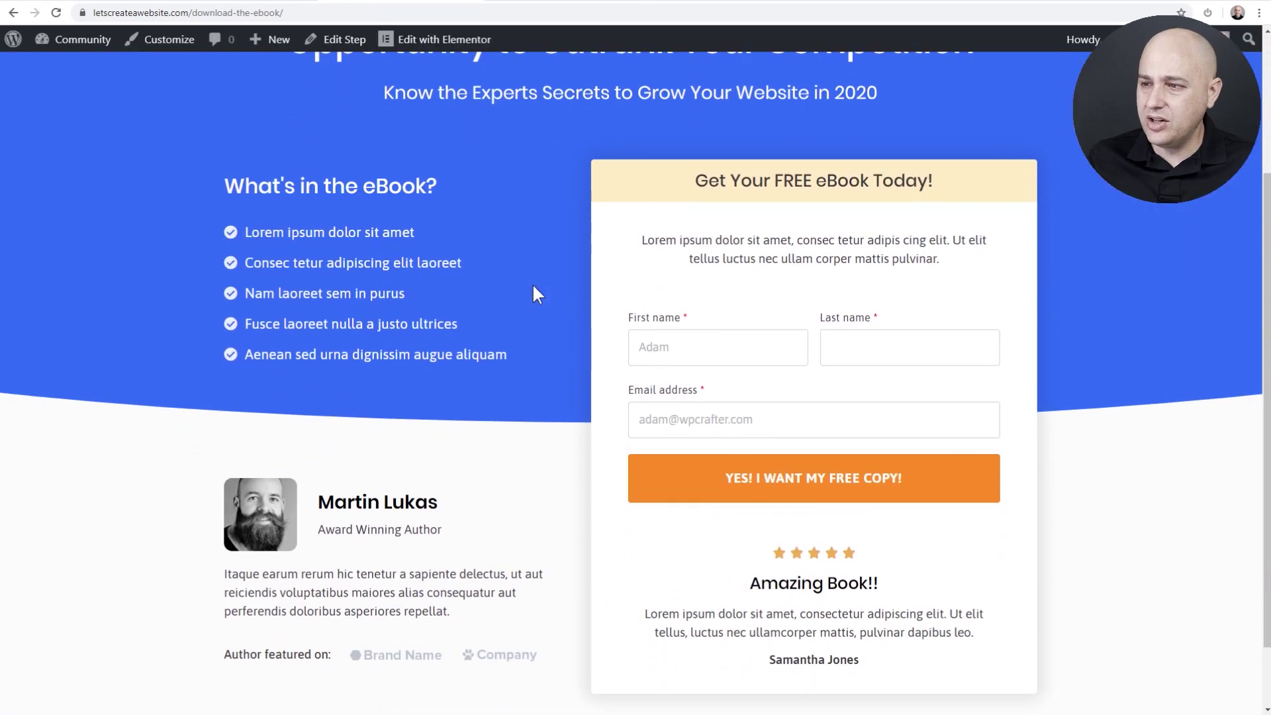
scroll(533, 283, down, 1)
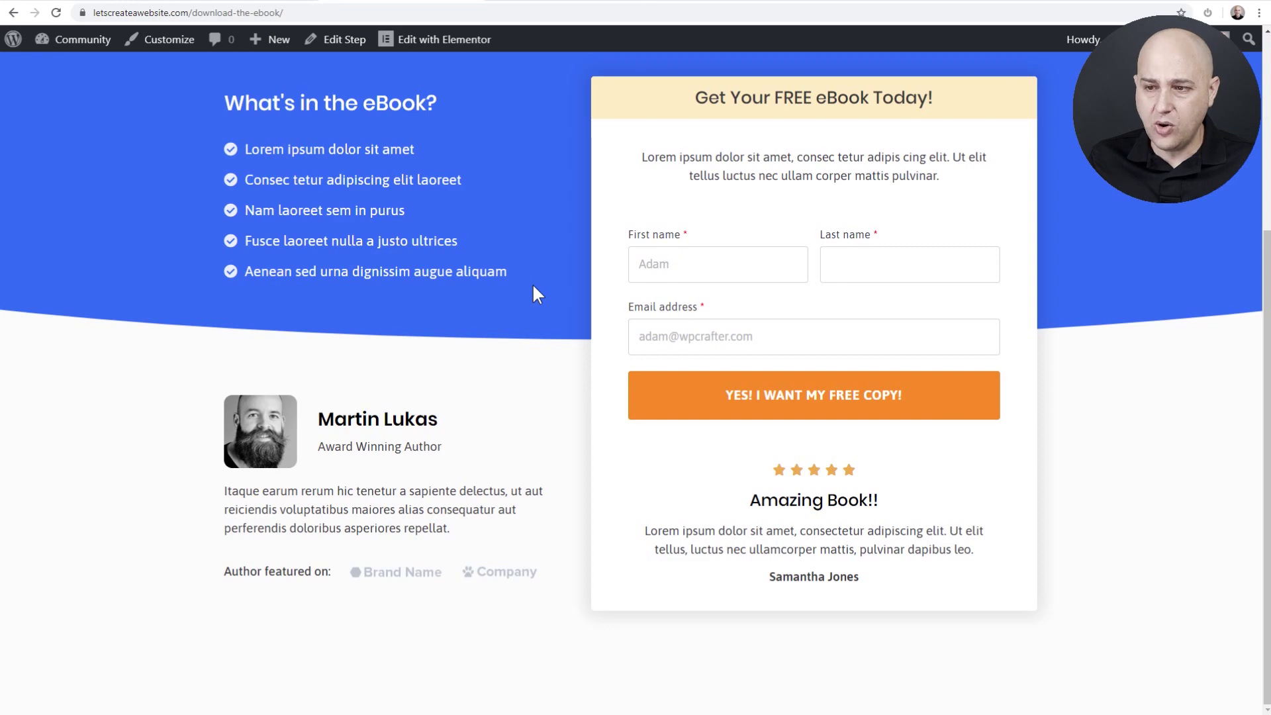
scroll(532, 283, up, 4)
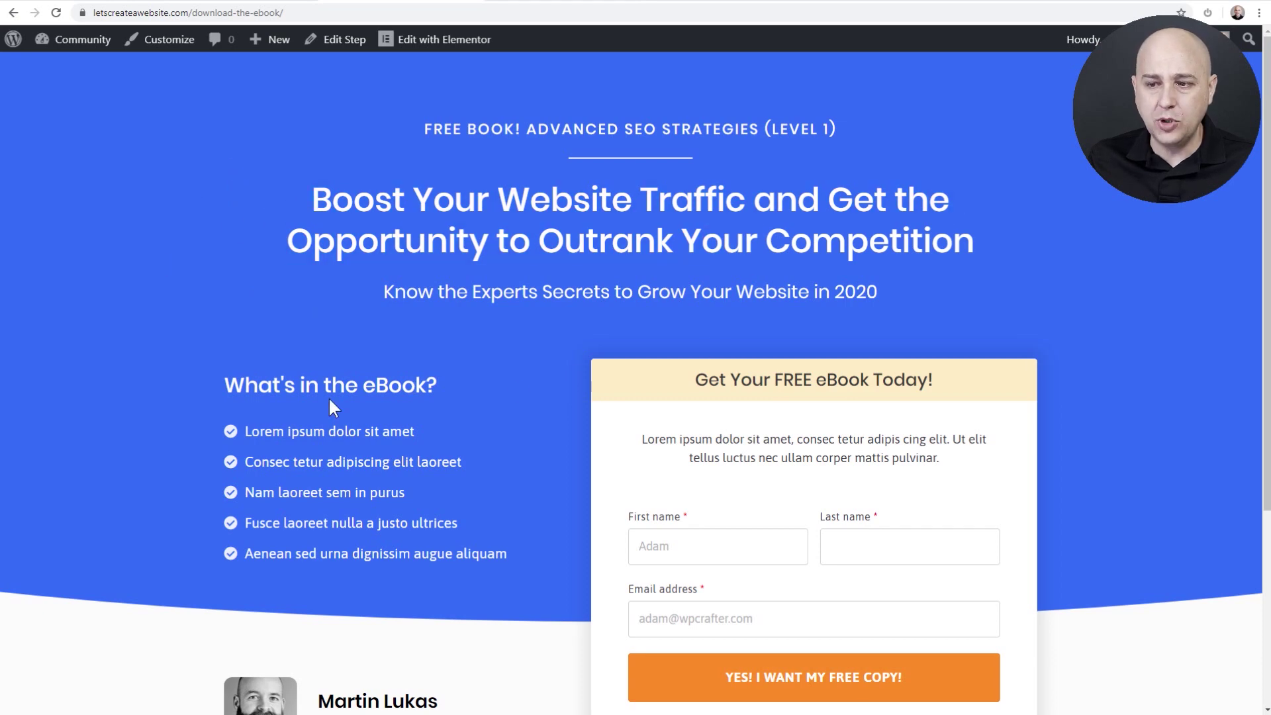
scroll(328, 396, down, 4)
scroll(375, 392, up, 4)
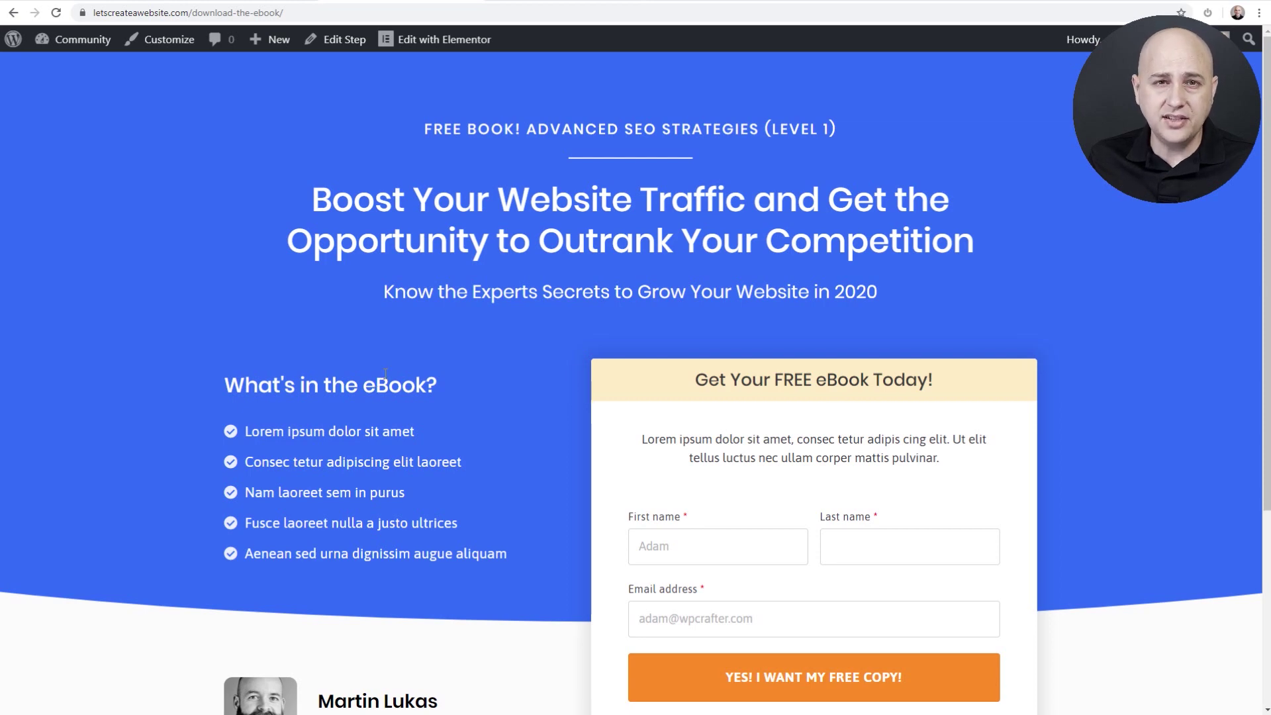
click(413, 37)
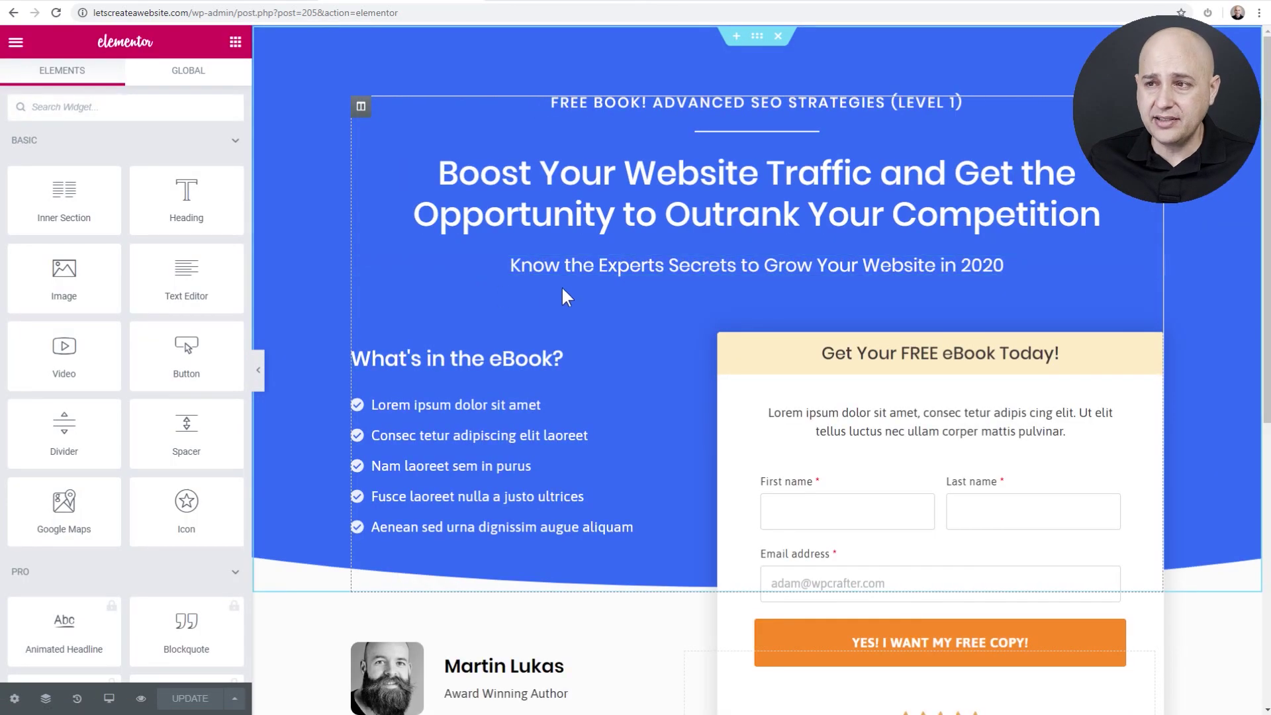
Inspect the heading, What's in the eBook list and optin form shortcode widgets
click(590, 221)
click(485, 444)
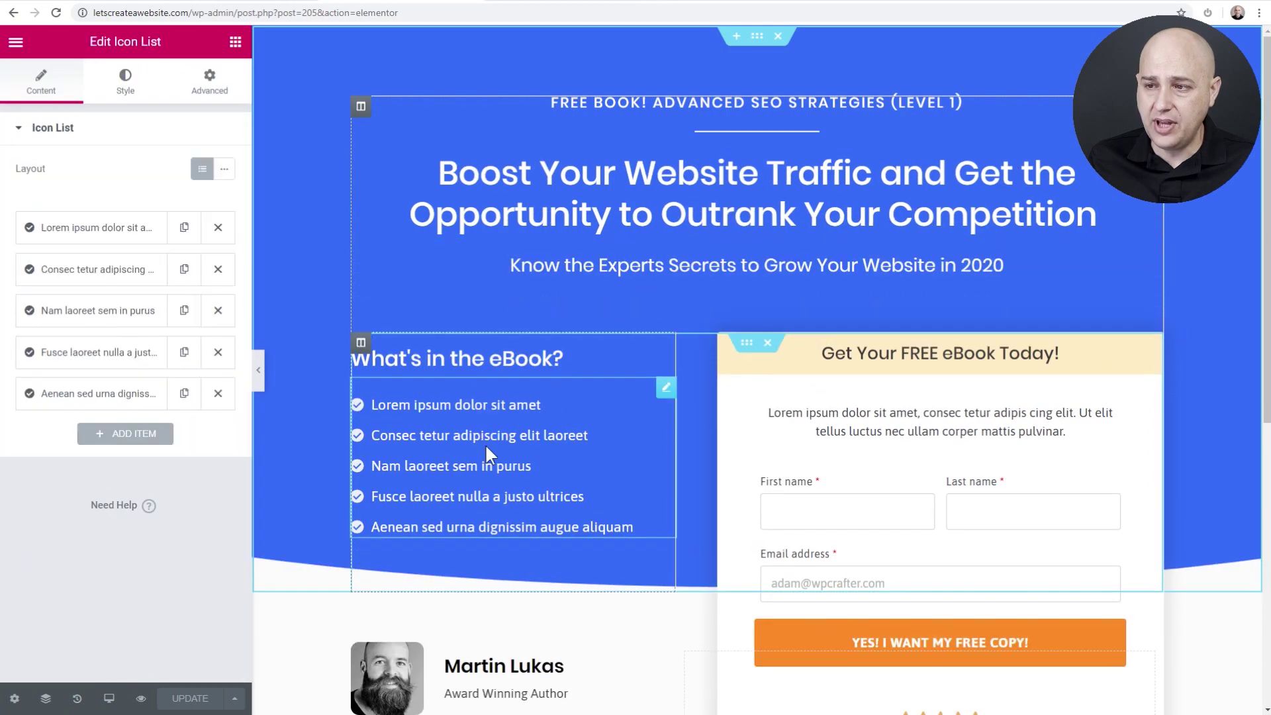
click(894, 520)
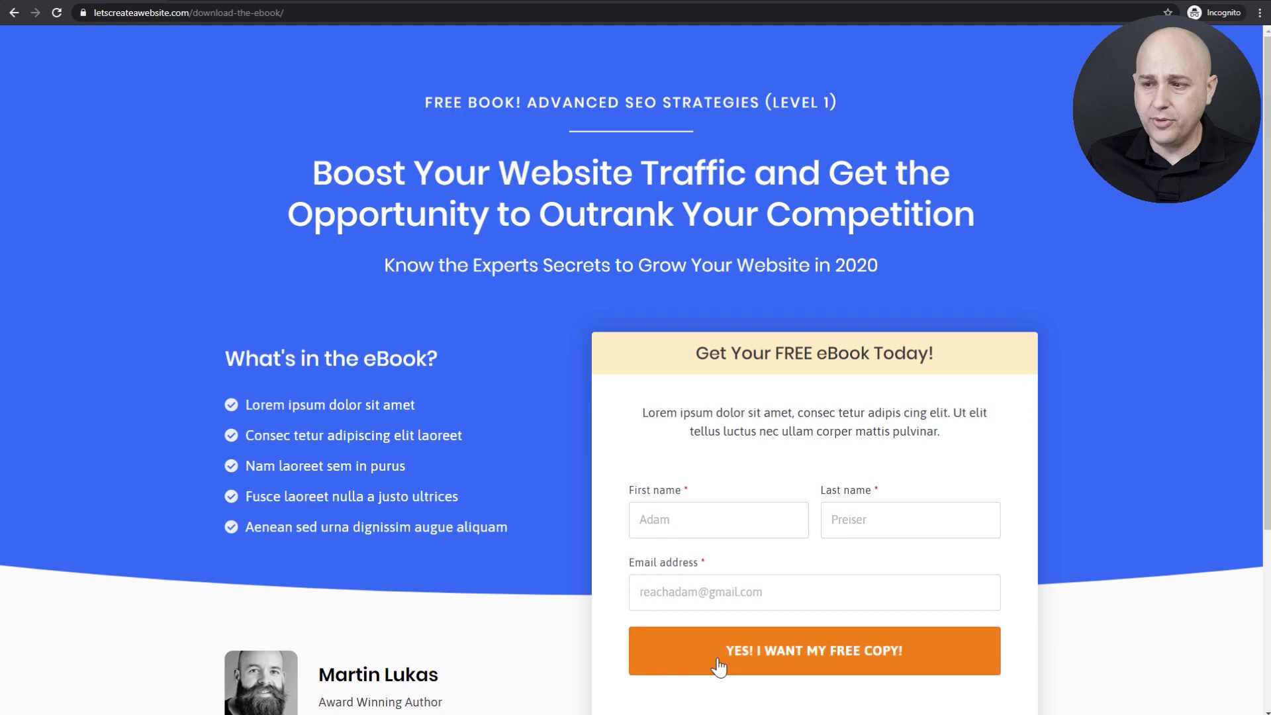
Submit the optin form with 'YES! I WANT MY FREE COPY!' to reach the Thank You page
click(792, 653)
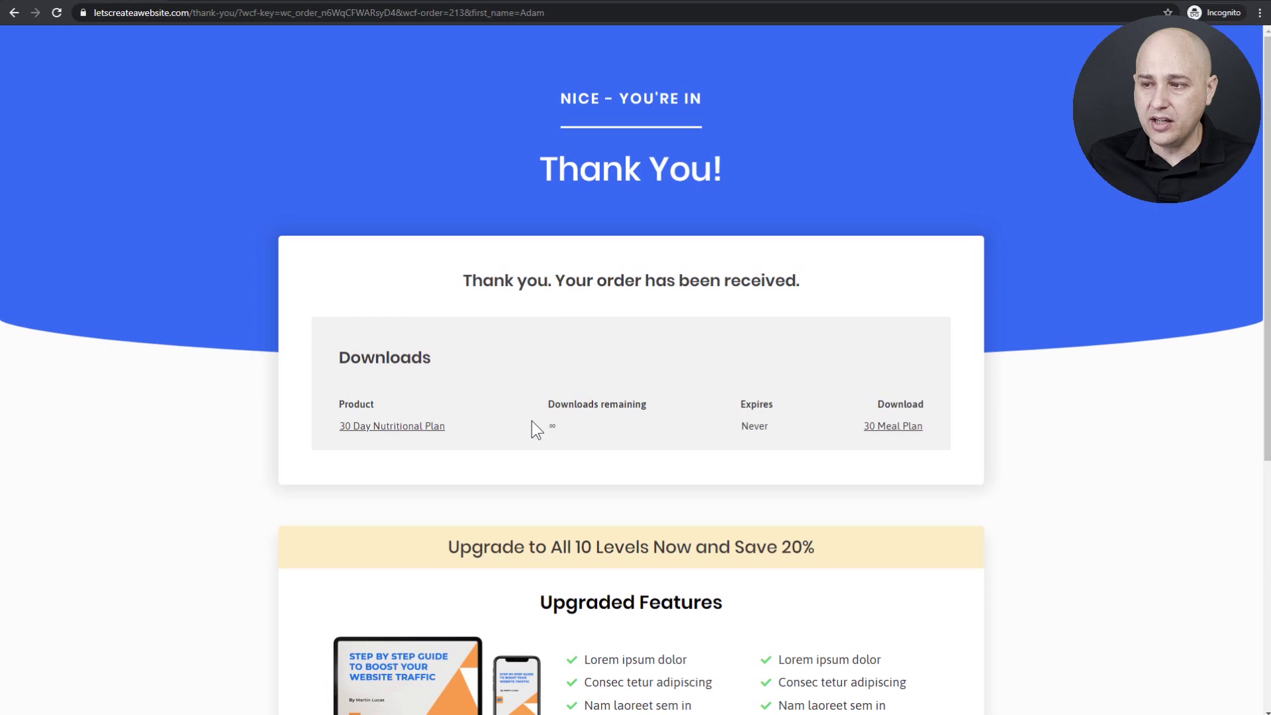
Scroll through the Thank You page showing the 30 Meal Plan download
scroll(532, 421, down, 4)
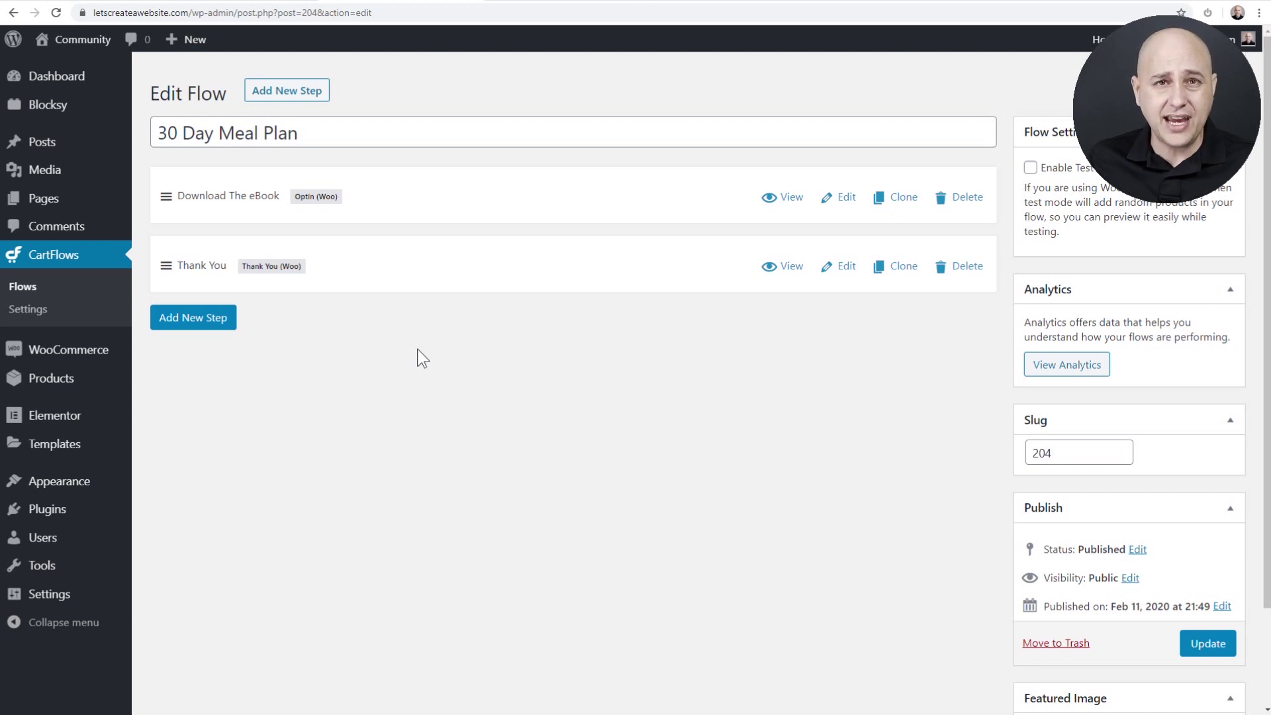
Import the third Checkout (Woo) template from the Steps Library as Checkout 2
click(292, 92)
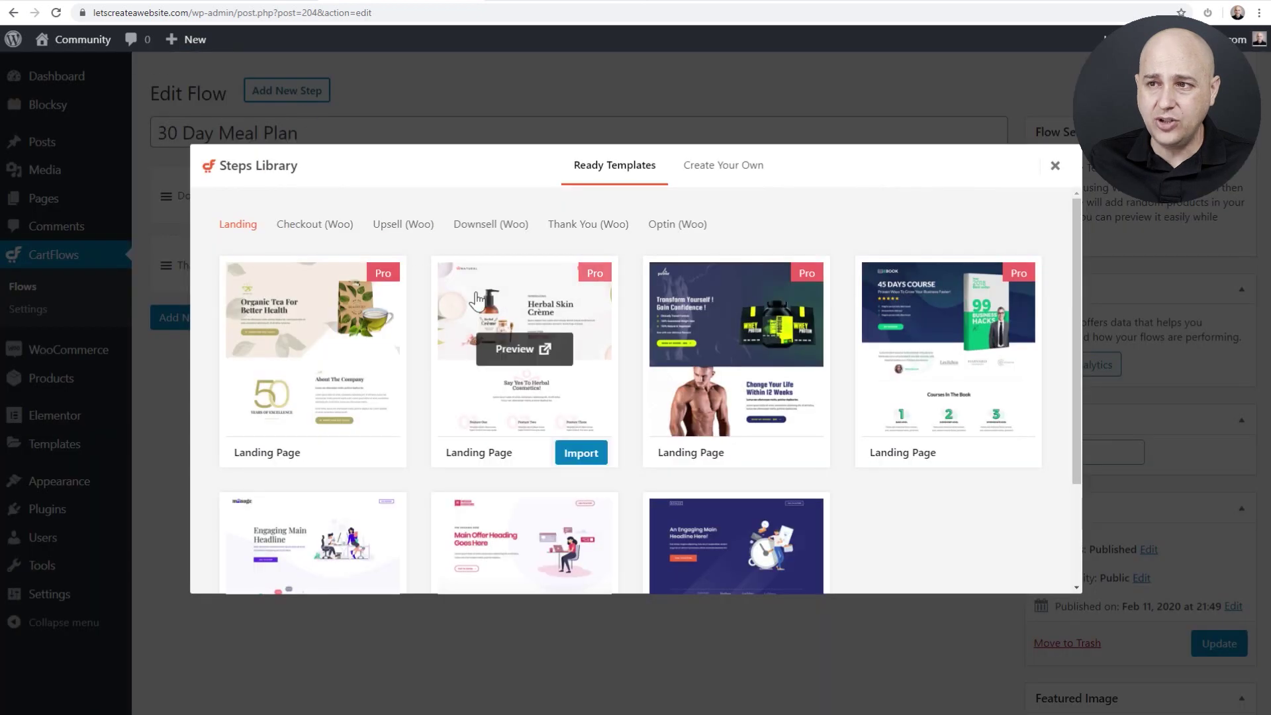
click(325, 228)
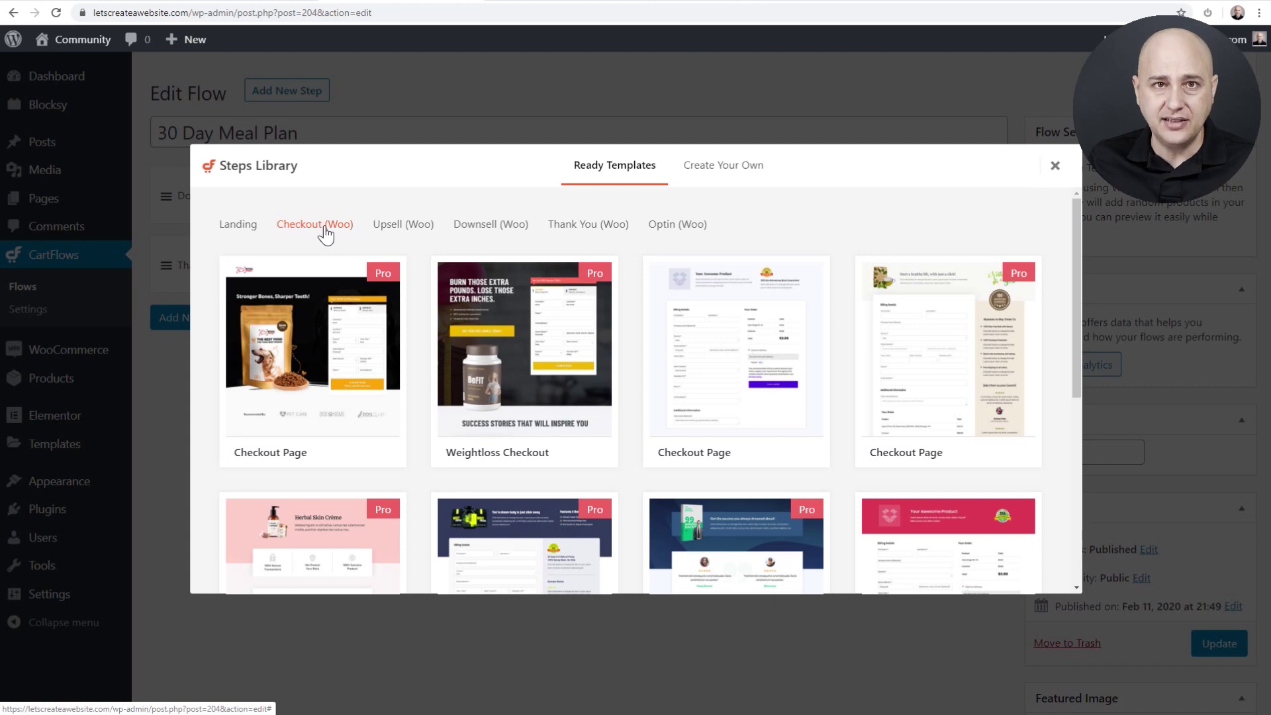
click(788, 452)
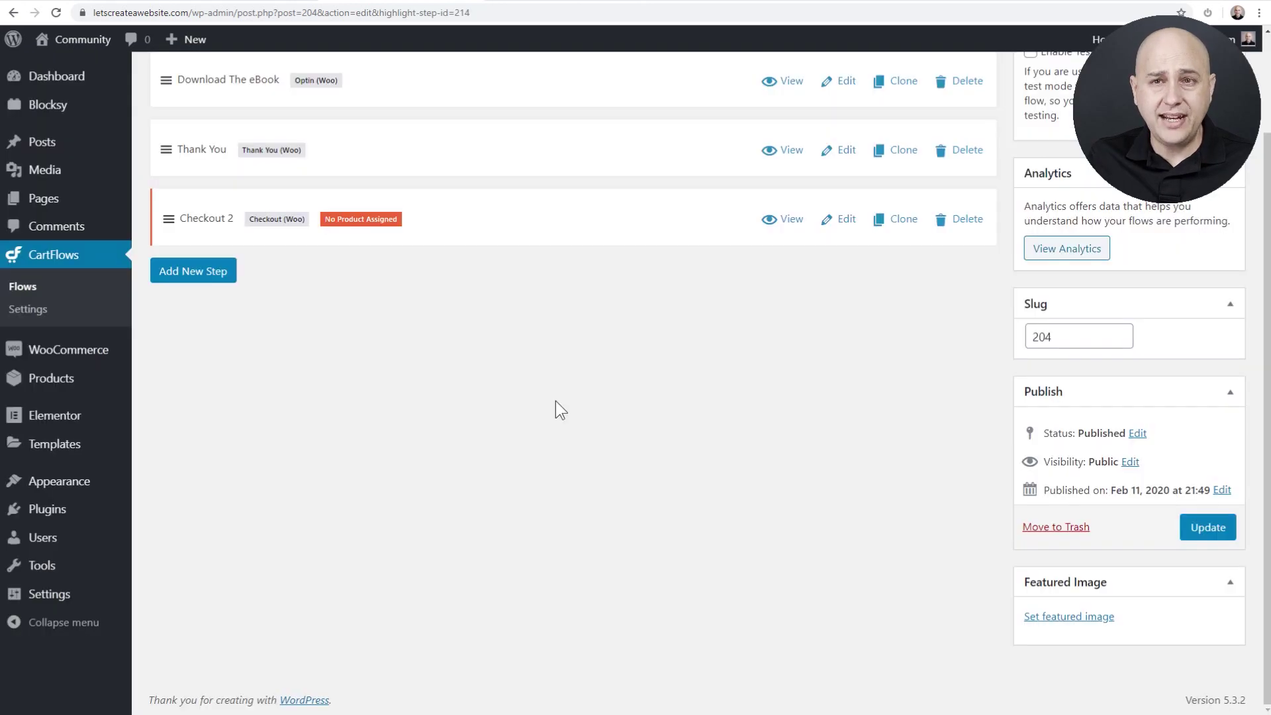
scroll(555, 400, up, 2)
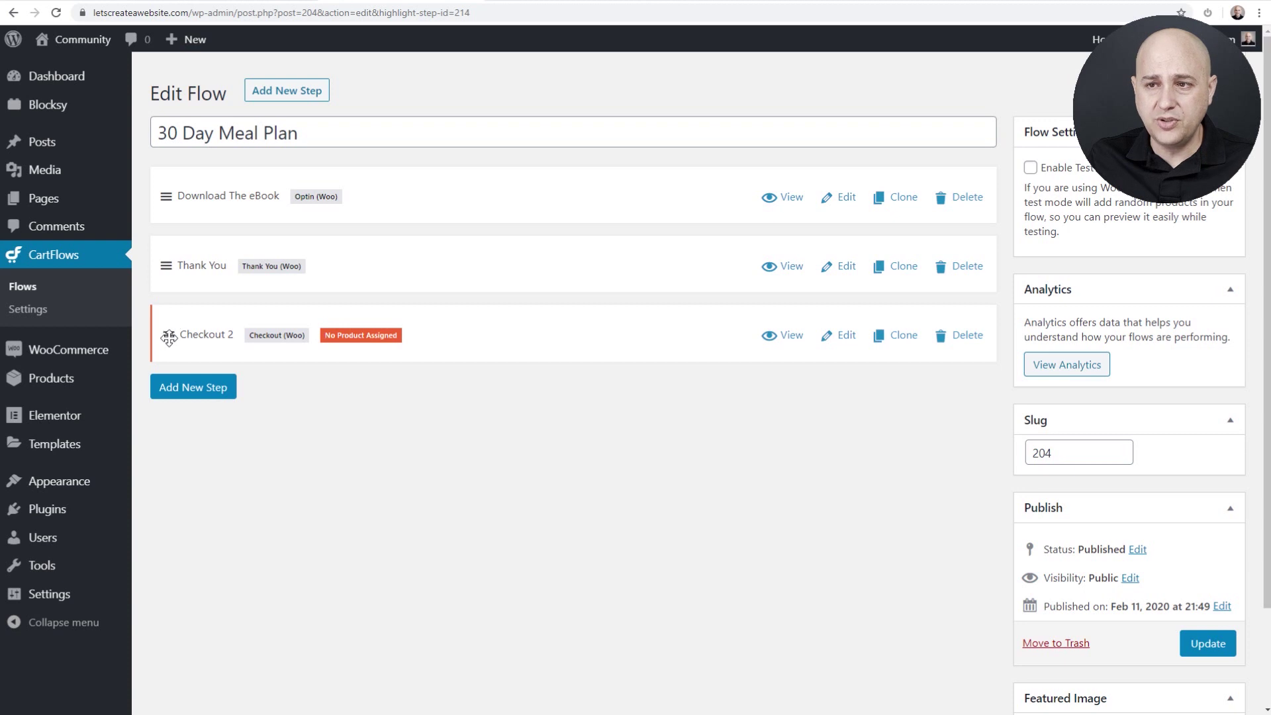
Move Checkout 2 above the Thank You step and open it for editing
drag(169, 336, 185, 264)
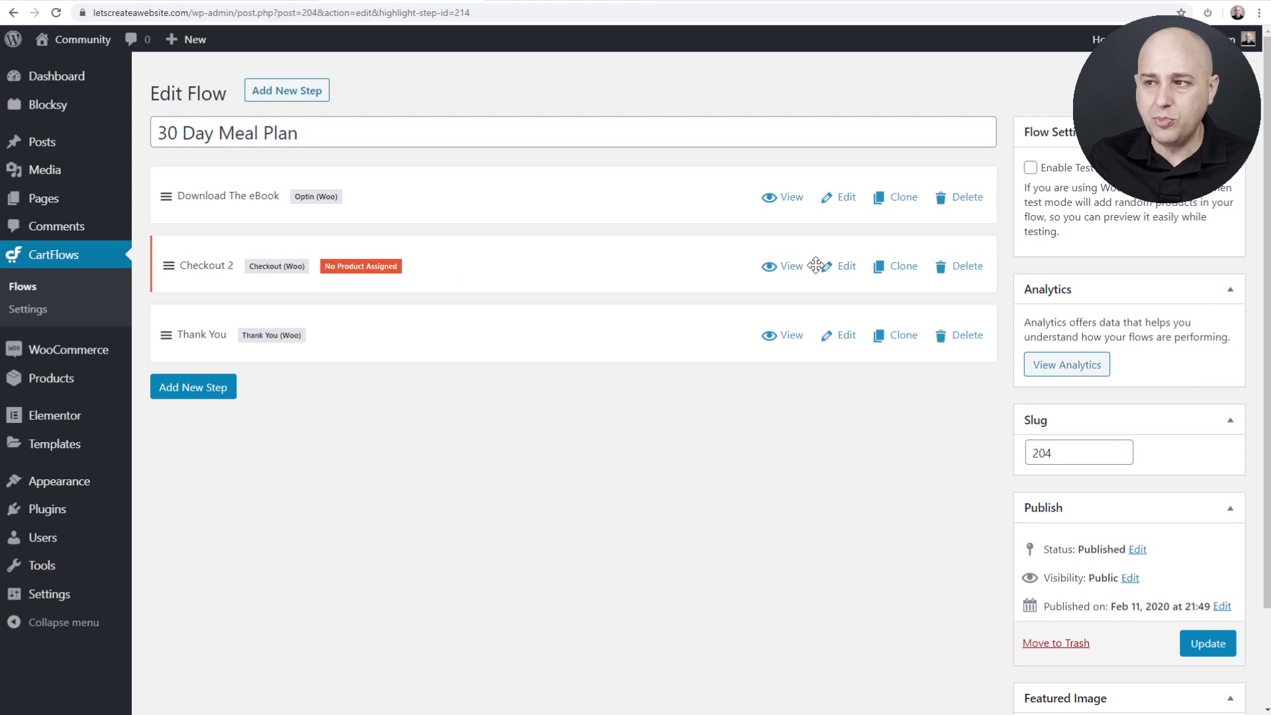
click(845, 273)
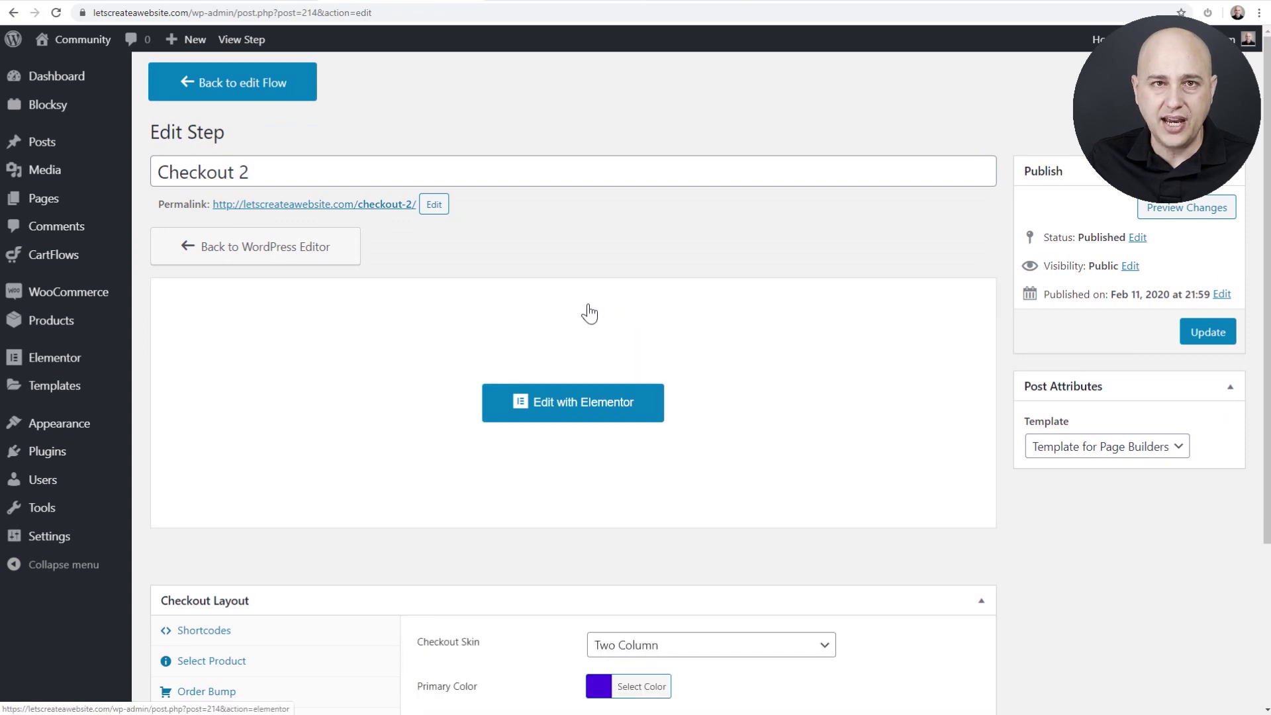
scroll(585, 312, down, 3)
Select Dumbbell Set as the Checkout 2 product, enable tab animation in Checkout Settings, and update the step
click(220, 444)
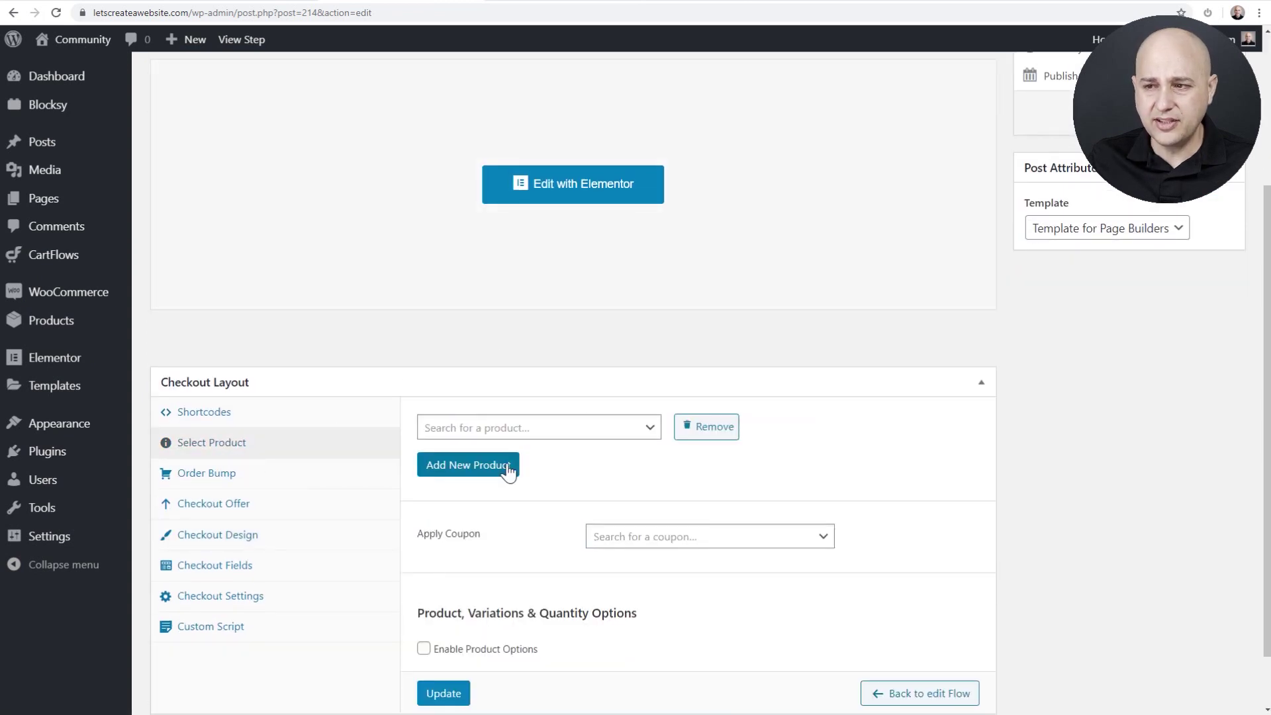
click(523, 431)
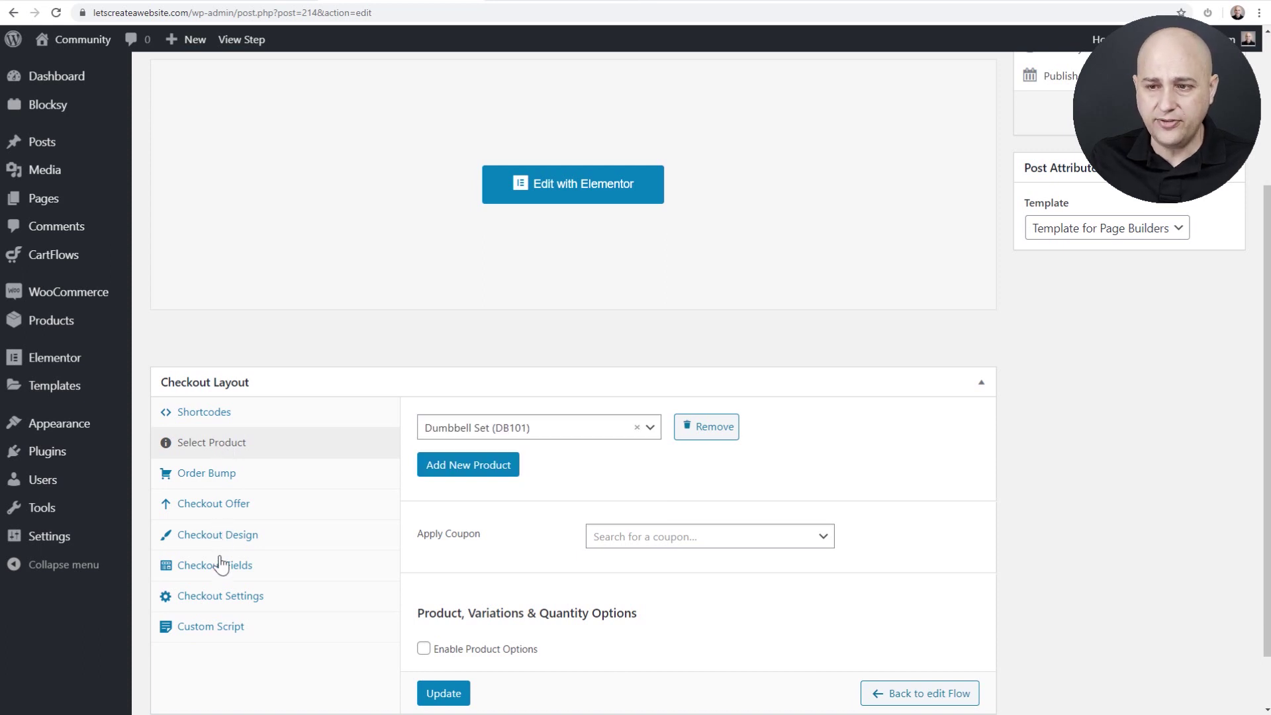
click(214, 603)
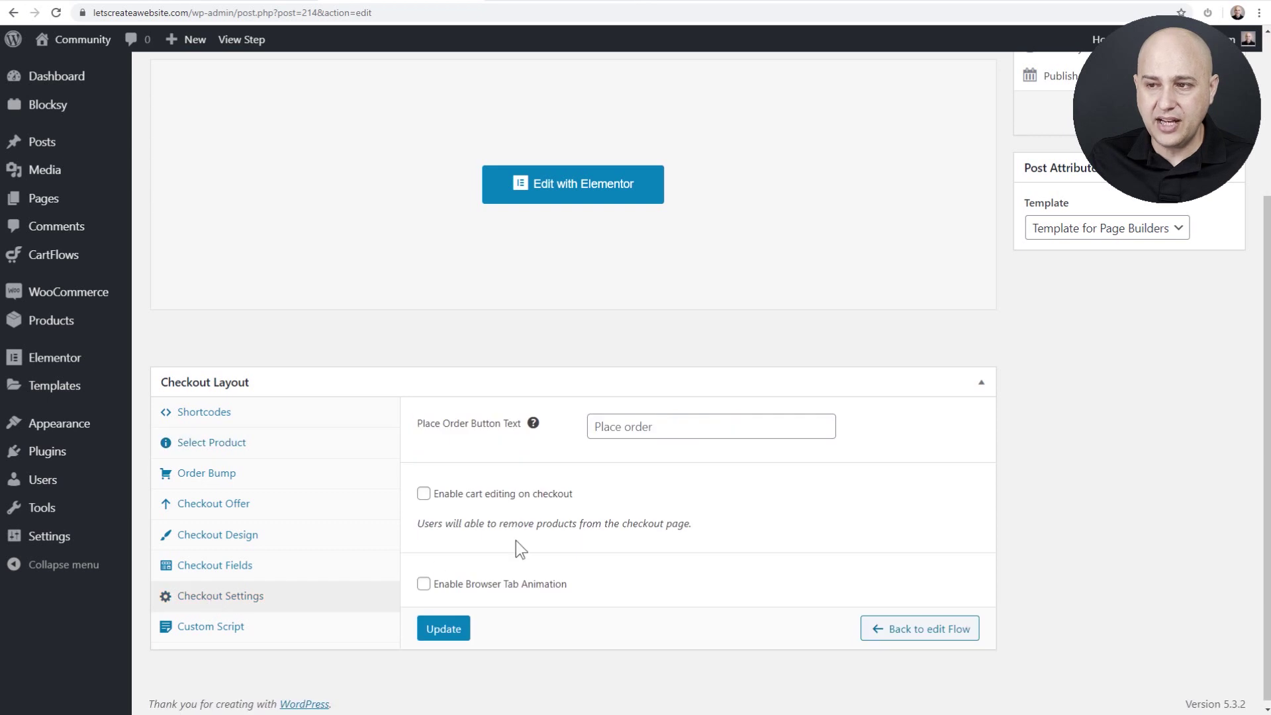
click(640, 428)
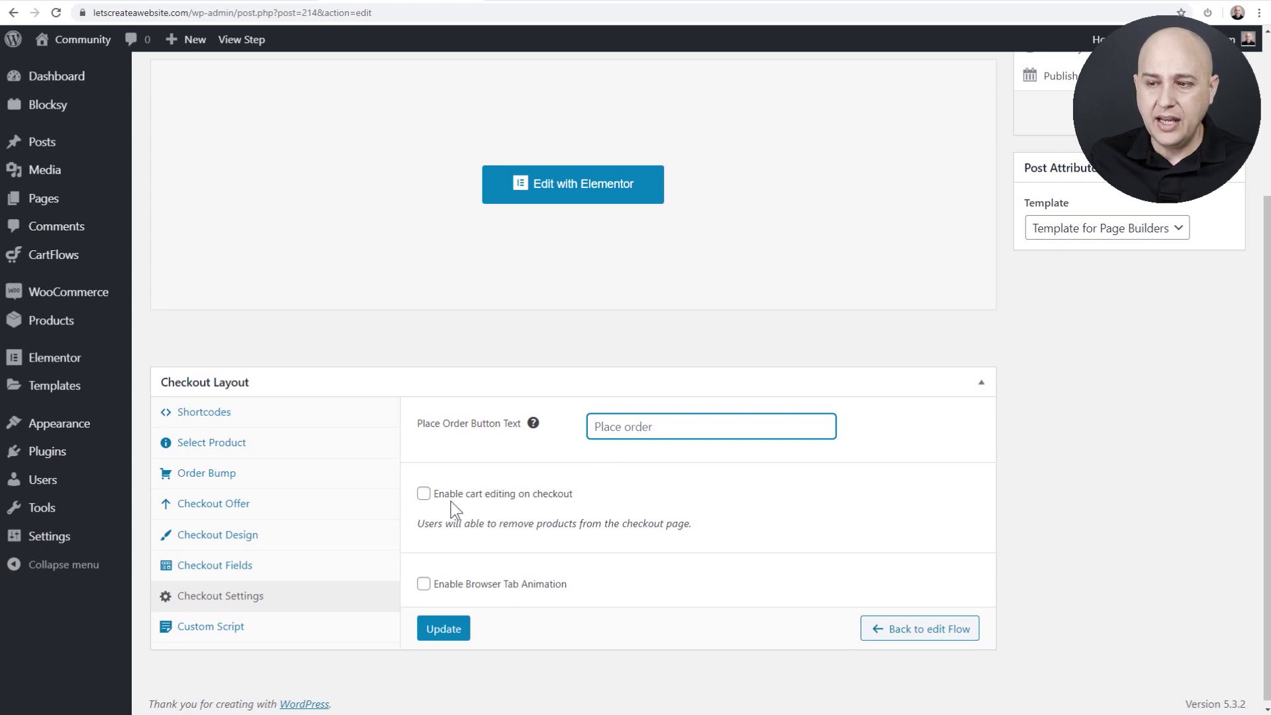
click(423, 584)
scroll(475, 548, down, 1)
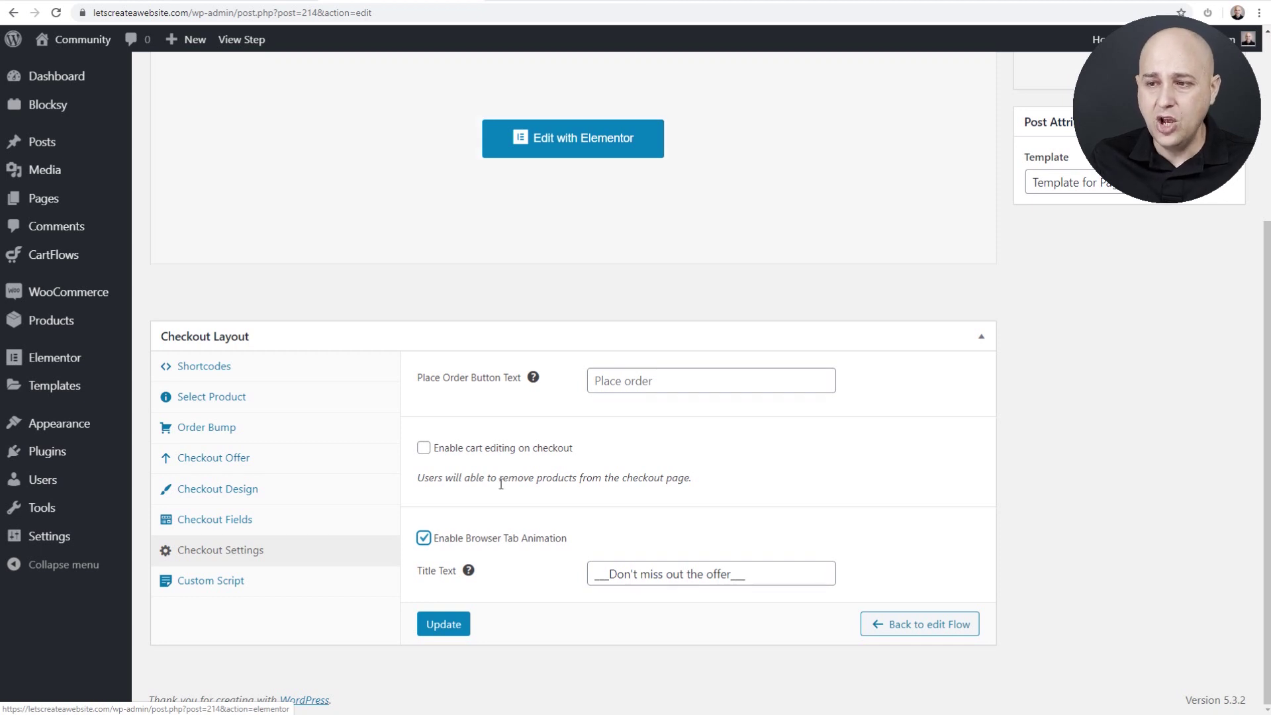
click(518, 580)
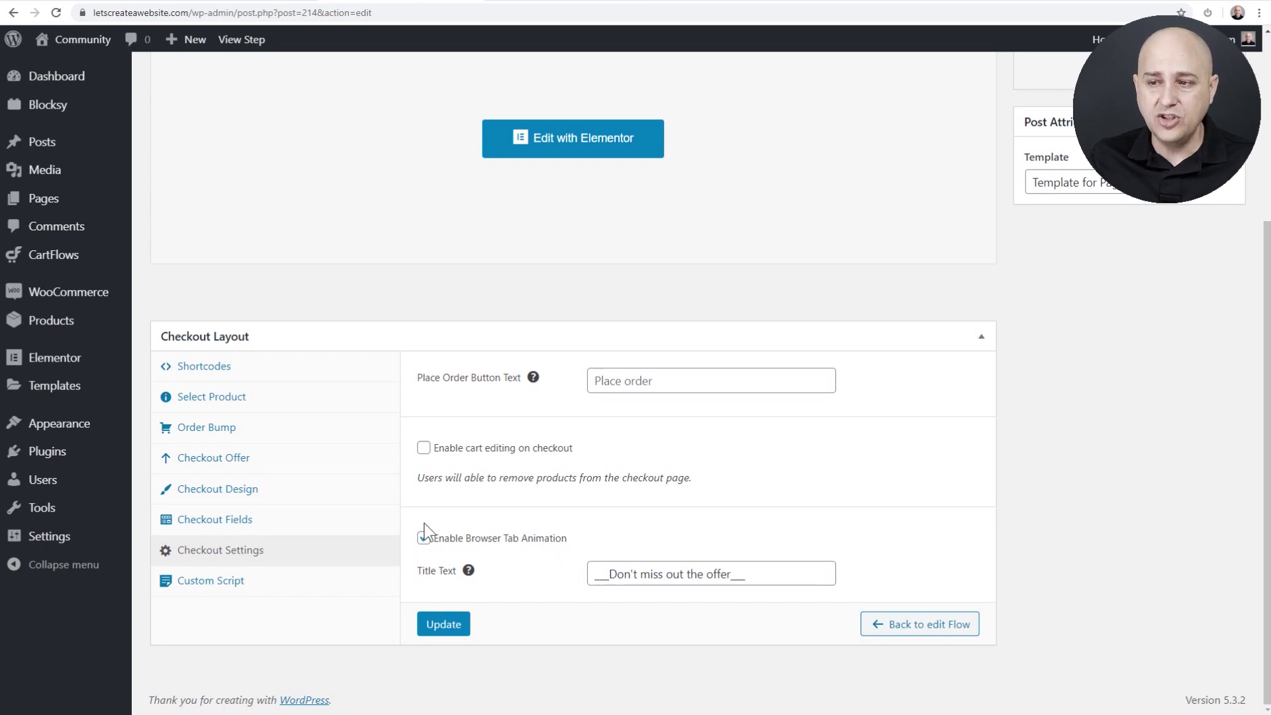
click(442, 627)
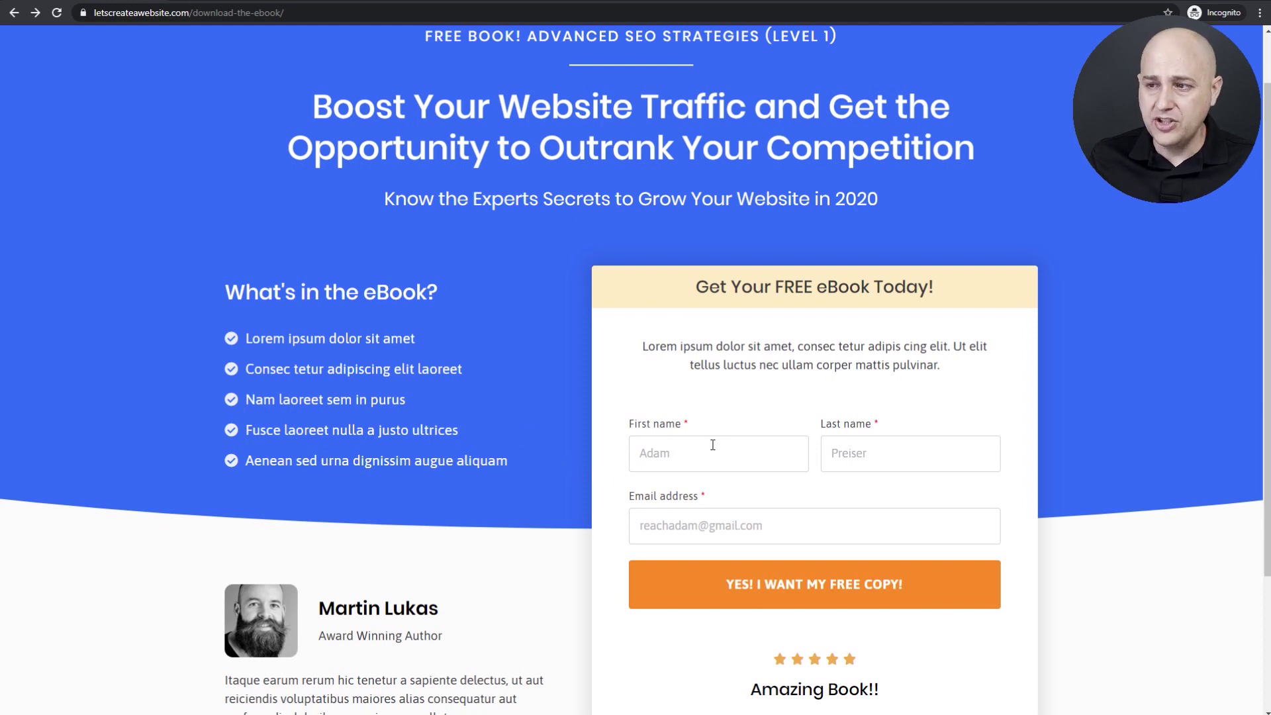
Submit the eBook optin form and review the Checkout 2 page with the $99.99 Dumbbell Set and prefilled details
click(803, 599)
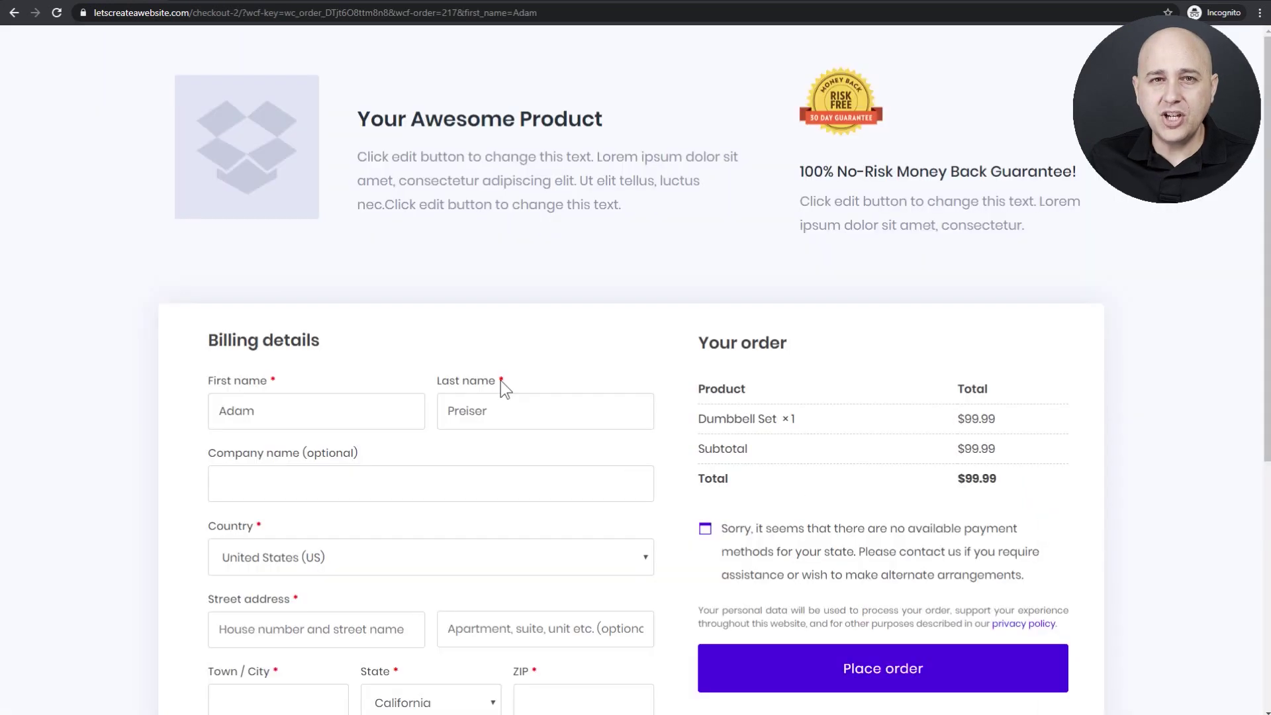
scroll(501, 380, down, 1)
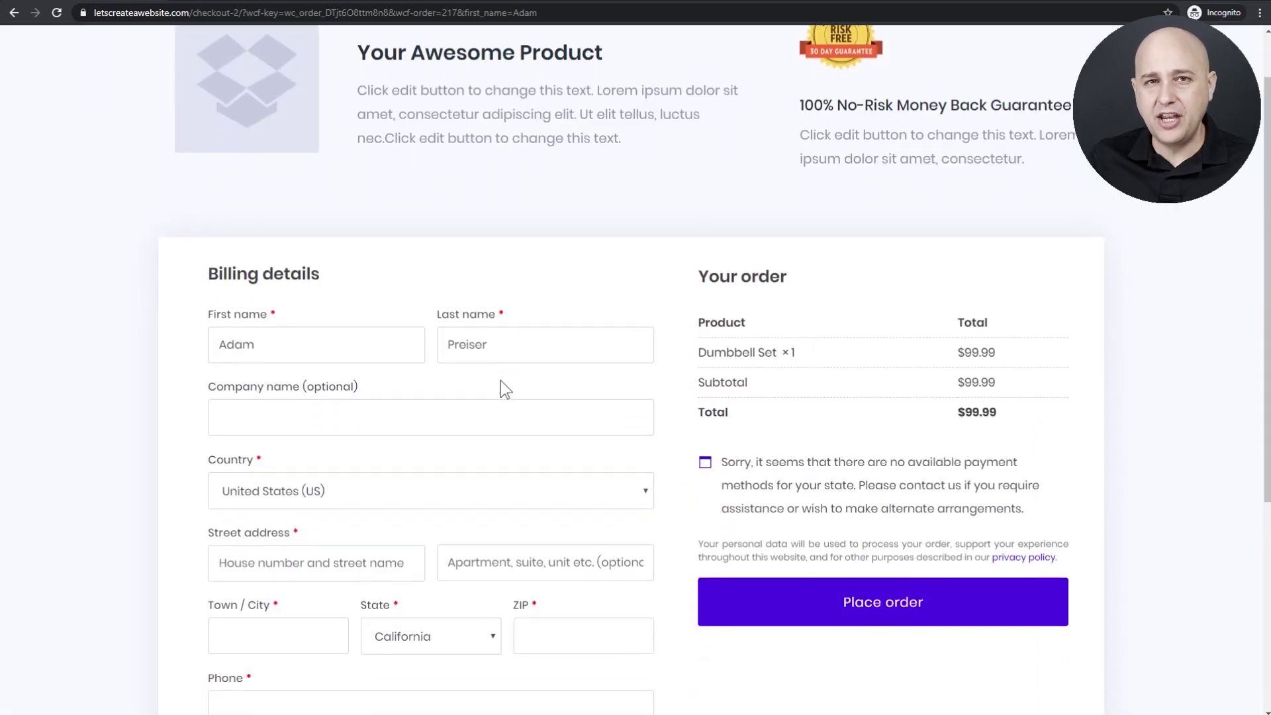
scroll(500, 380, down, 2)
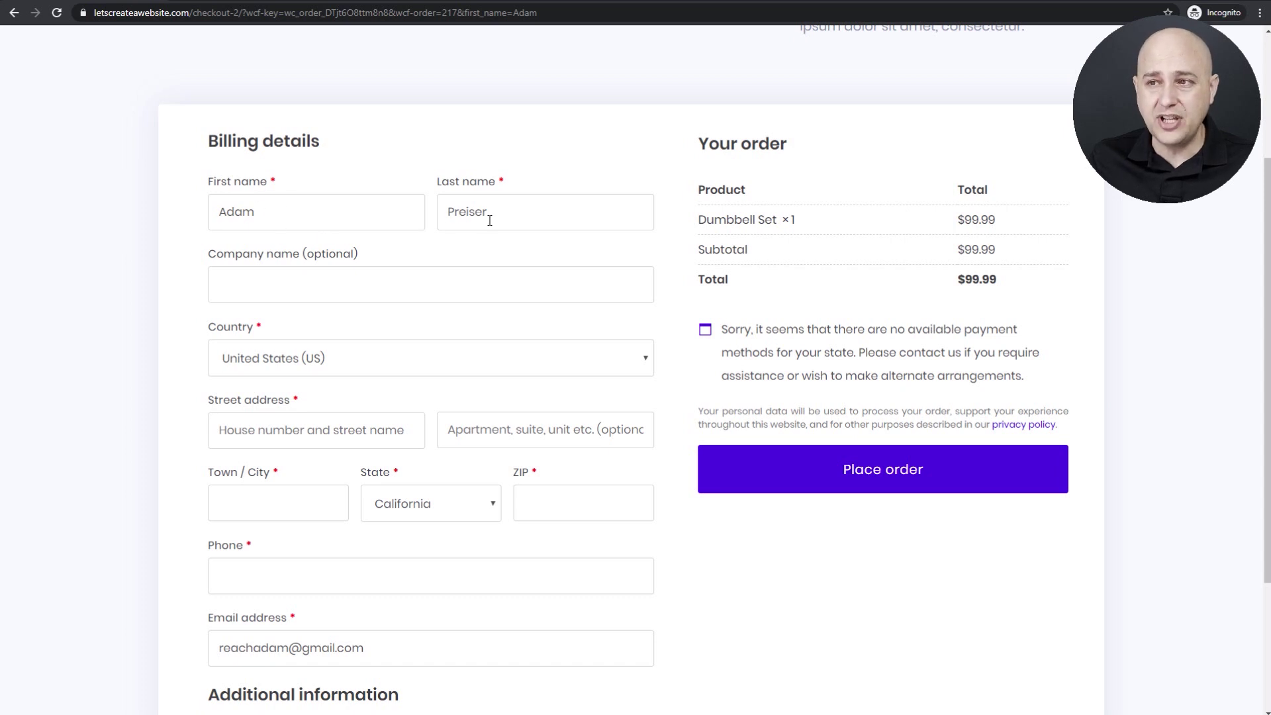
scroll(529, 220, down, 3)
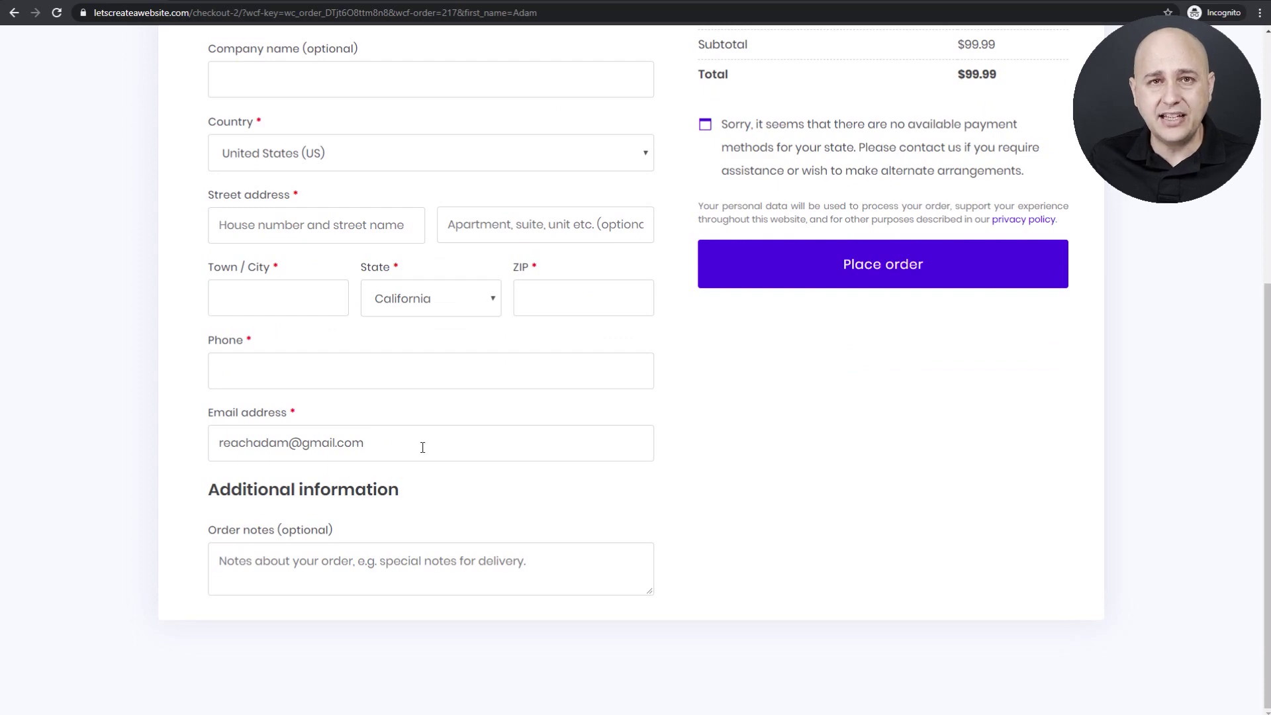
scroll(422, 447, up, 6)
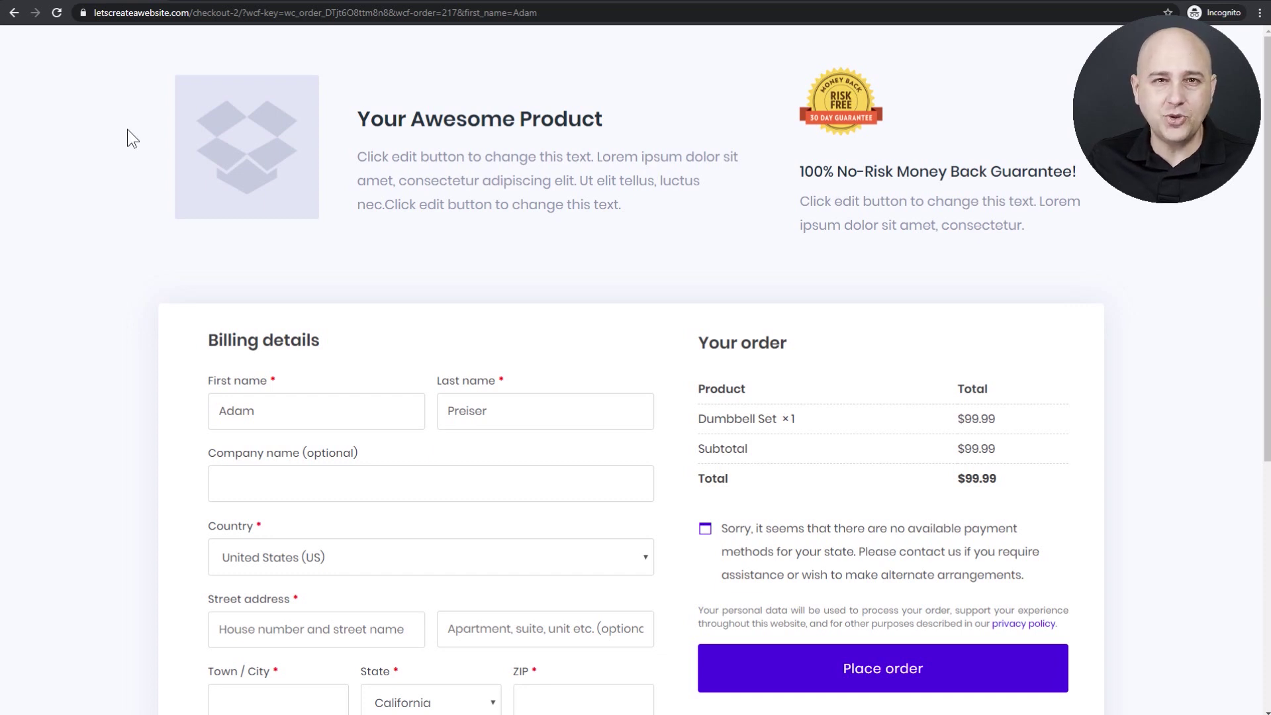
Un-maximize and close the incognito window, returning to the Checkout 2 Edit Step page
click(228, 4)
drag(399, 2, 455, 105)
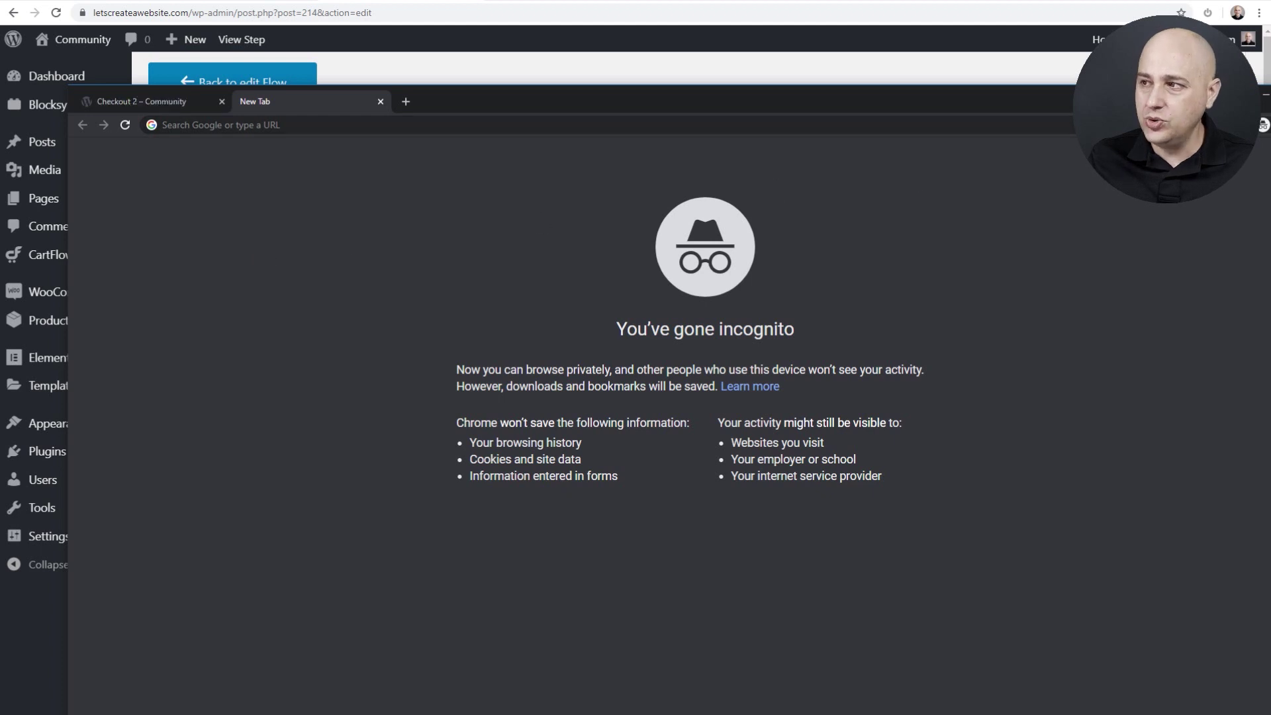
key(alt+Tab)
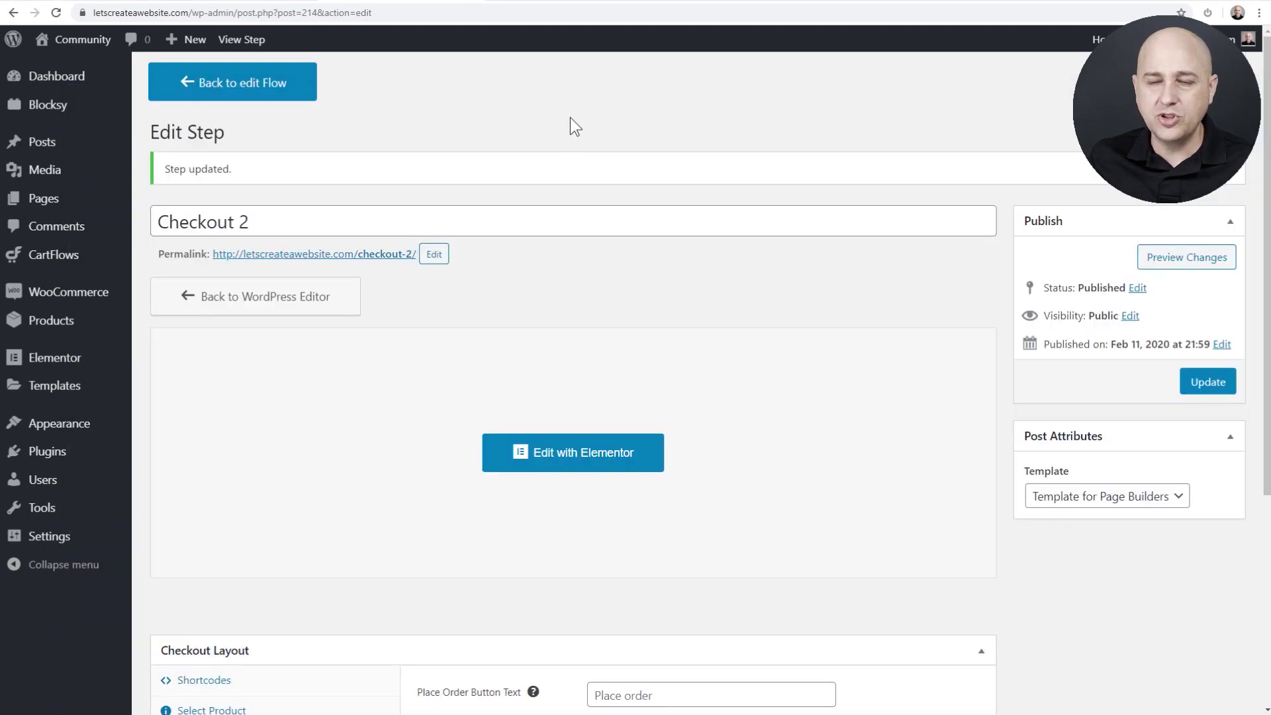